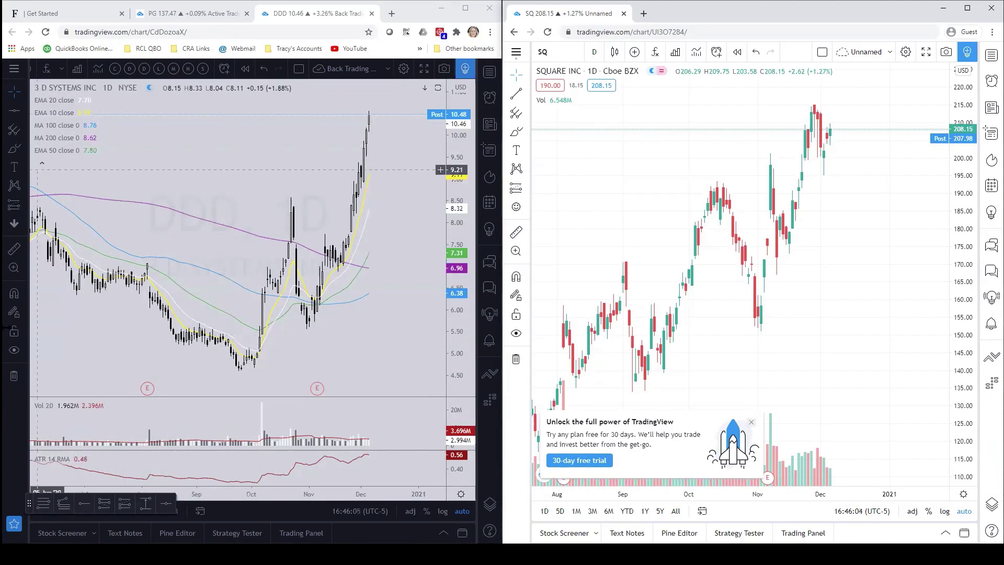
- Dismiss the SQ chart's trial promo and switch sharing On for the DDD layout
{"action": "left_click", "coordinate": [751, 422]}
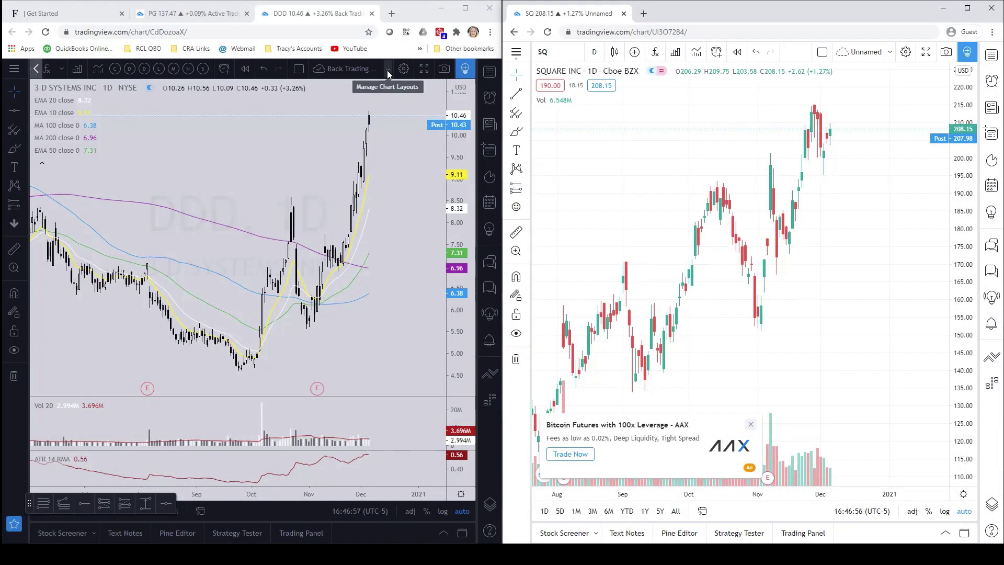
{"action": "left_click", "coordinate": [387, 70]}
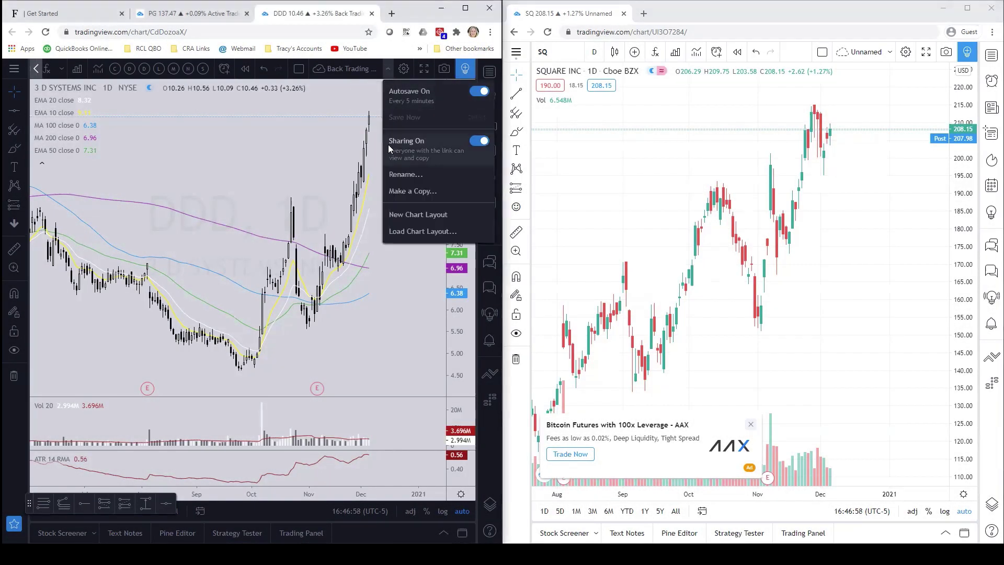
{"action": "left_click", "coordinate": [481, 141]}
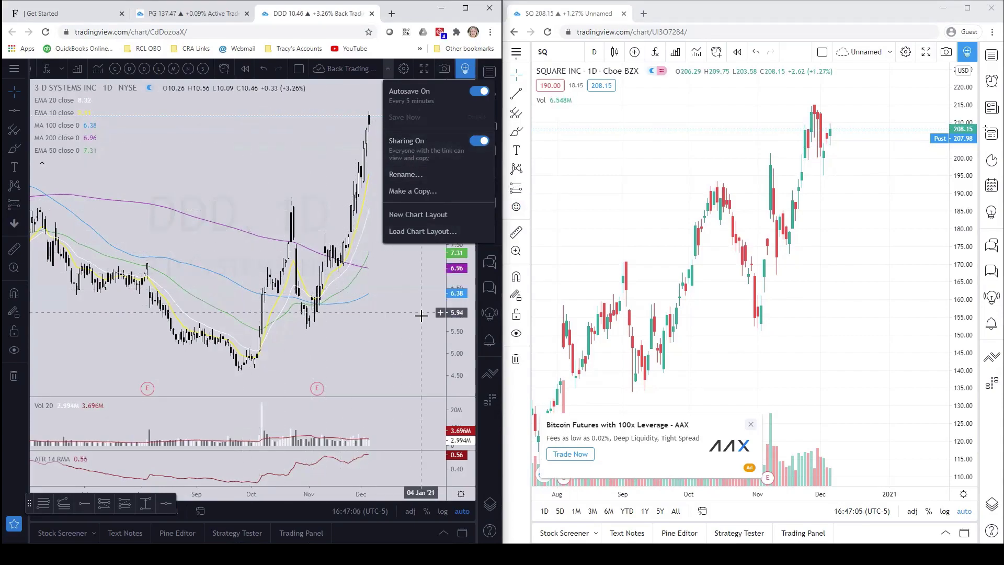
{"action": "left_click", "coordinate": [403, 295]}
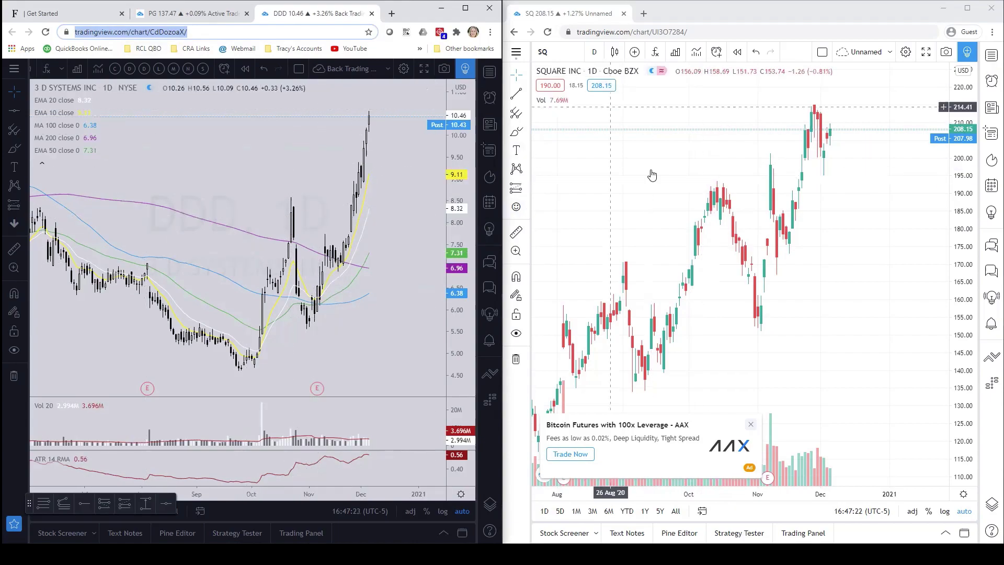
- Load the shared DDD layout link in the second window, leaving the unsaved SQ chart
{"action": "left_click", "coordinate": [694, 32]}
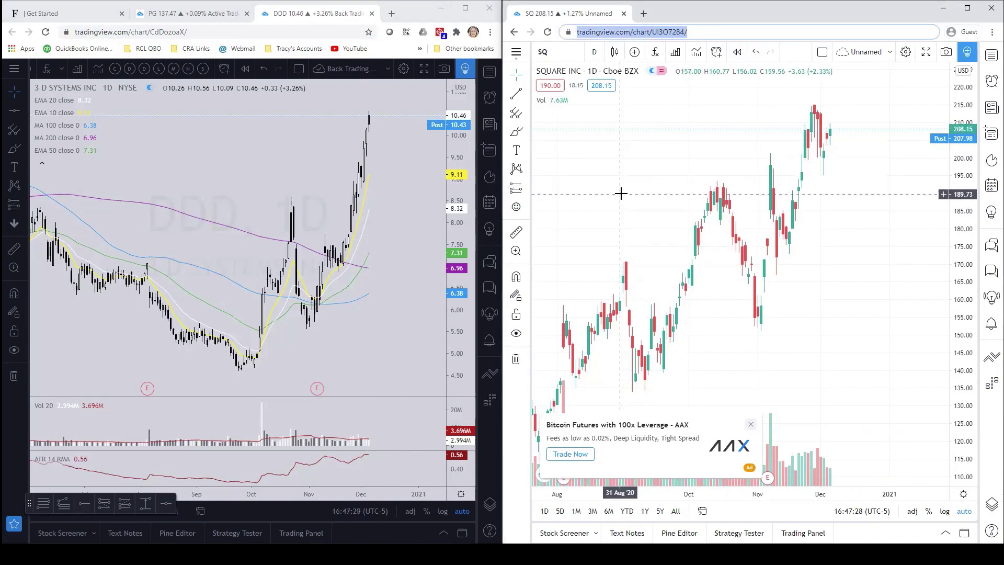
{"action": "key", "text": "Return"}
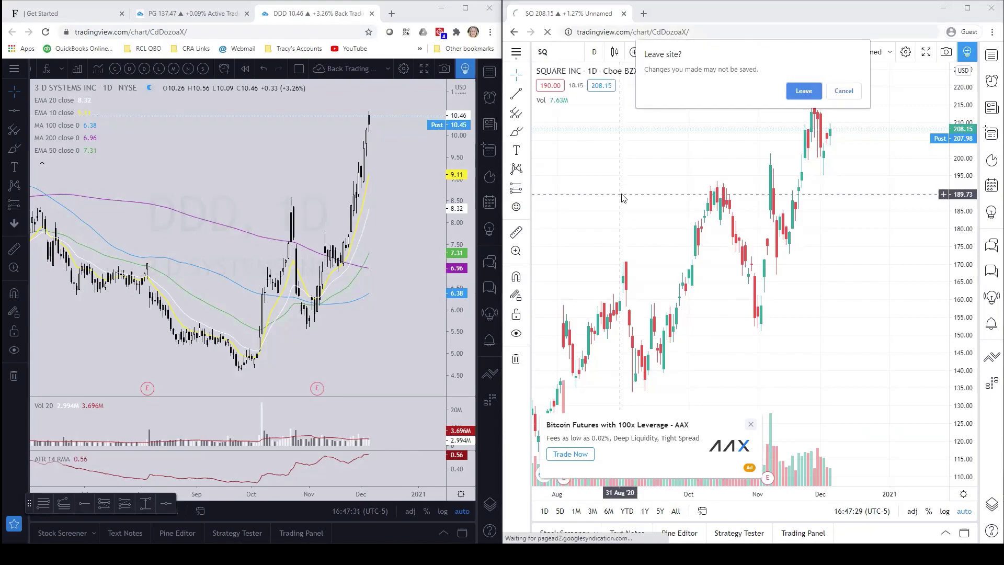
{"action": "left_click", "coordinate": [800, 93]}
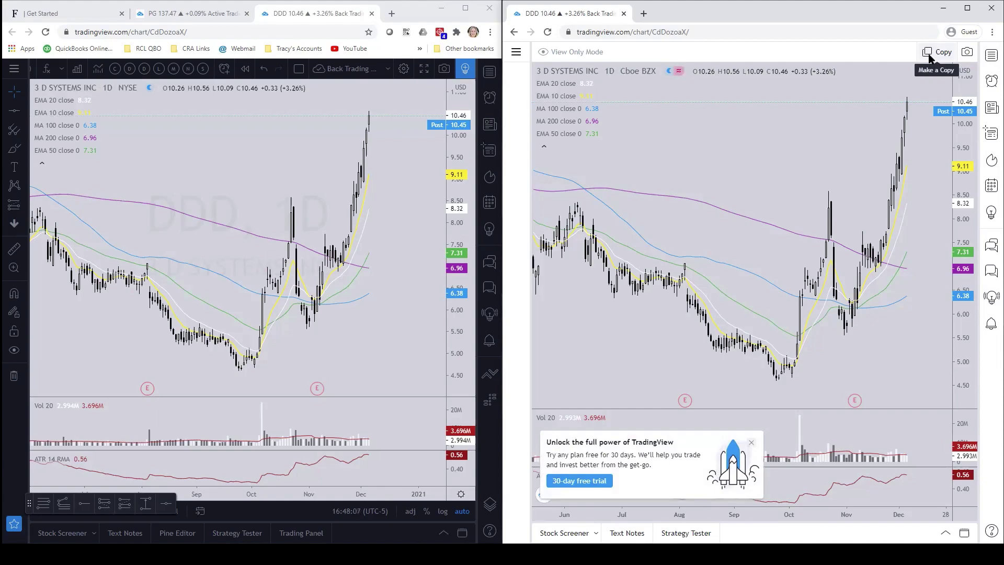
- After the Copy hits the layout limit, delete the old Unnamed layout from All layouts
{"action": "left_click", "coordinate": [929, 54]}
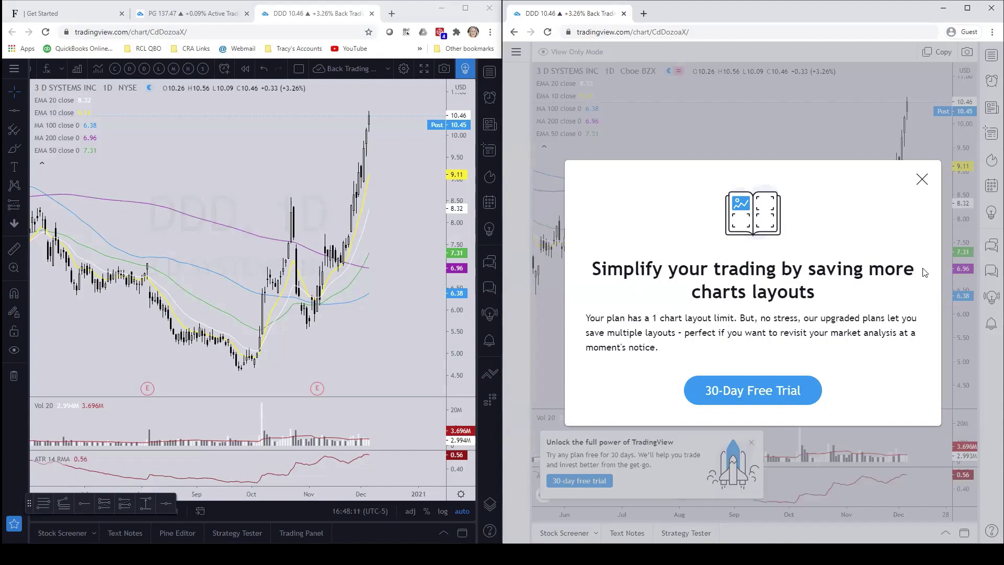
{"action": "left_click", "coordinate": [922, 181]}
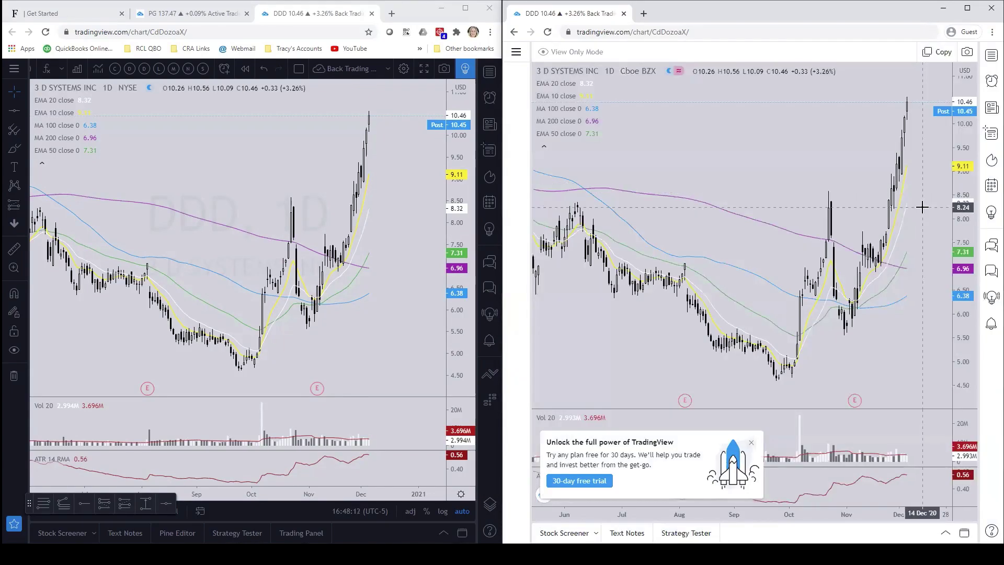
{"action": "left_click", "coordinate": [516, 54]}
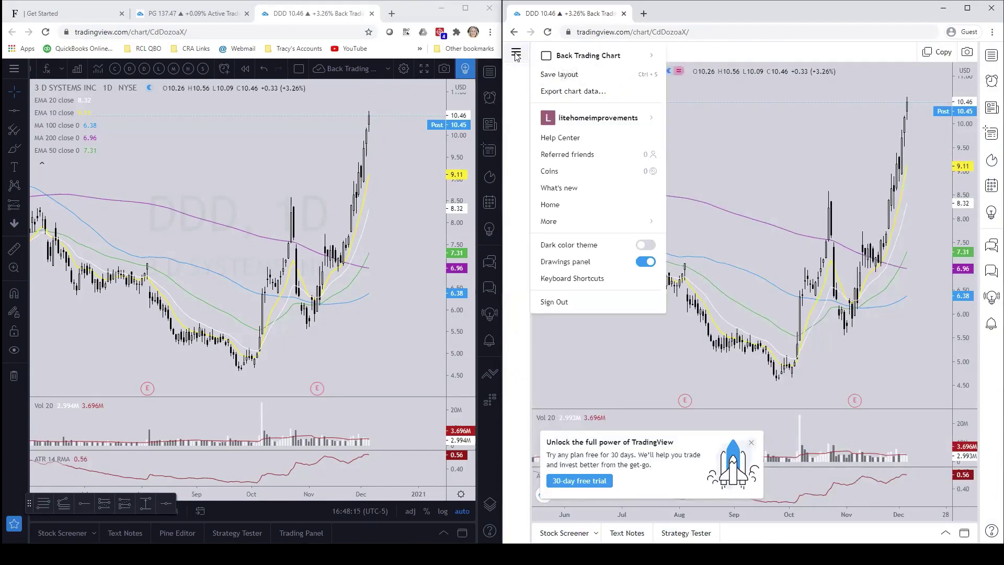
{"action": "mouse_move", "coordinate": [566, 57]}
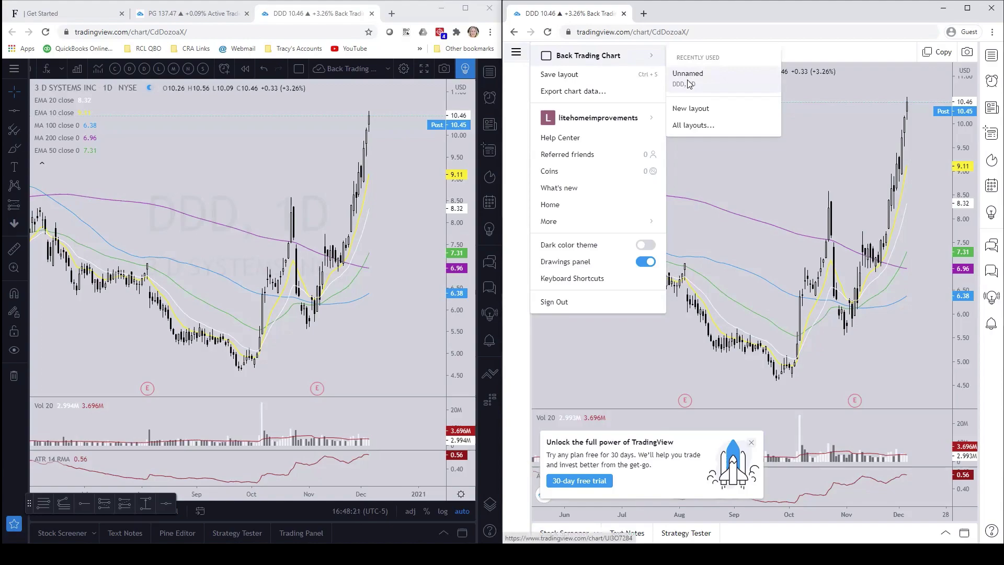
{"action": "left_click", "coordinate": [689, 127]}
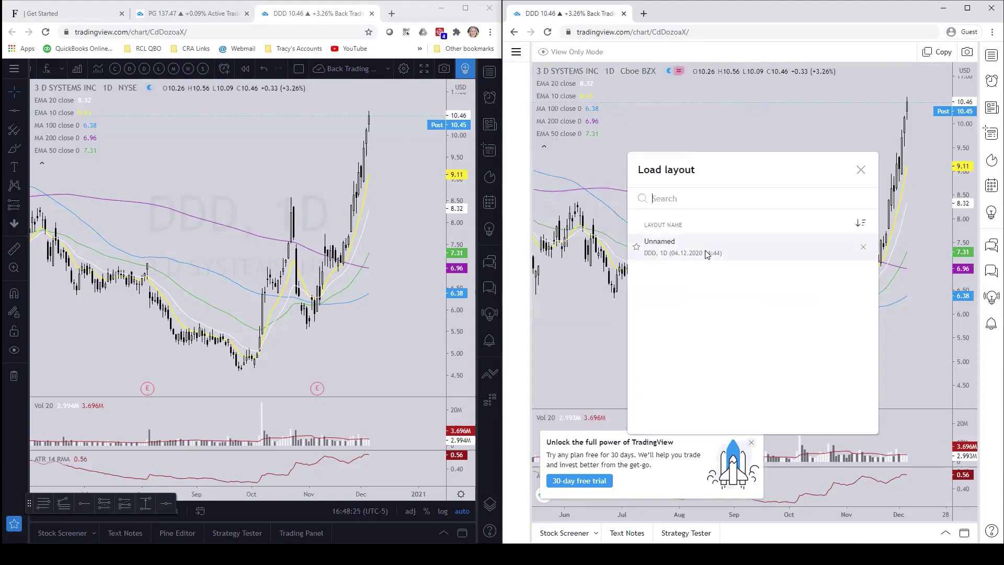
{"action": "left_click", "coordinate": [864, 248]}
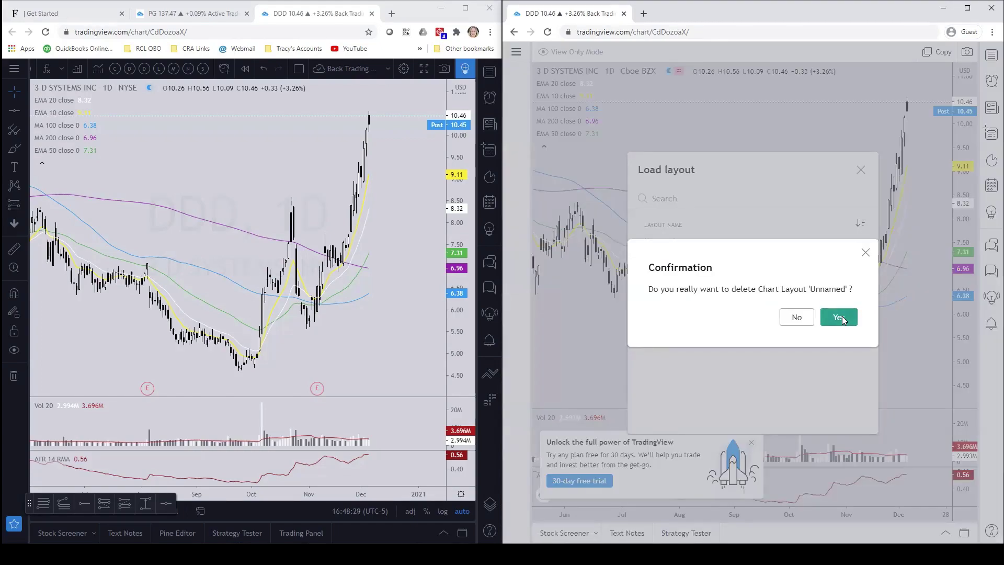
{"action": "left_click", "coordinate": [839, 318]}
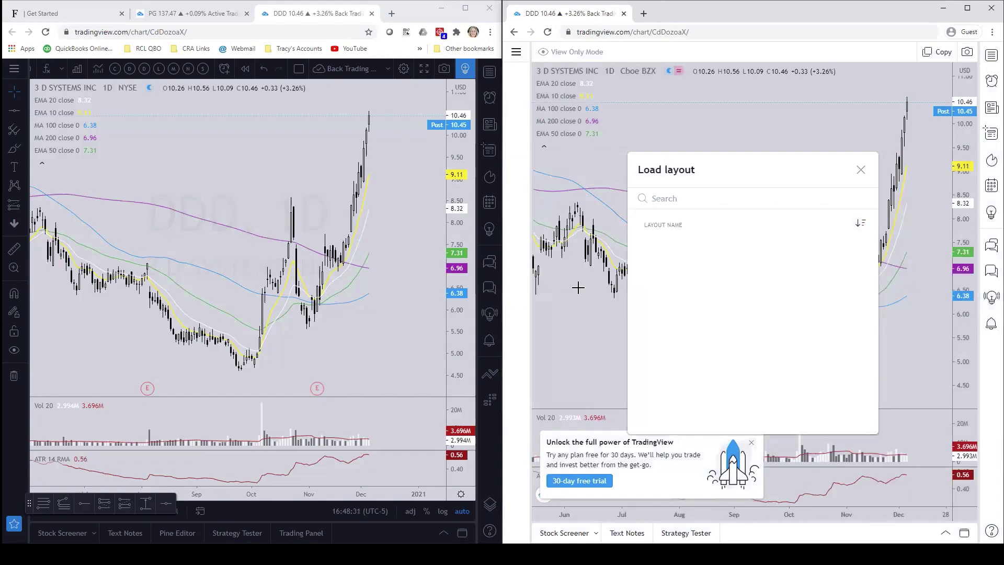
{"action": "left_click", "coordinate": [860, 172]}
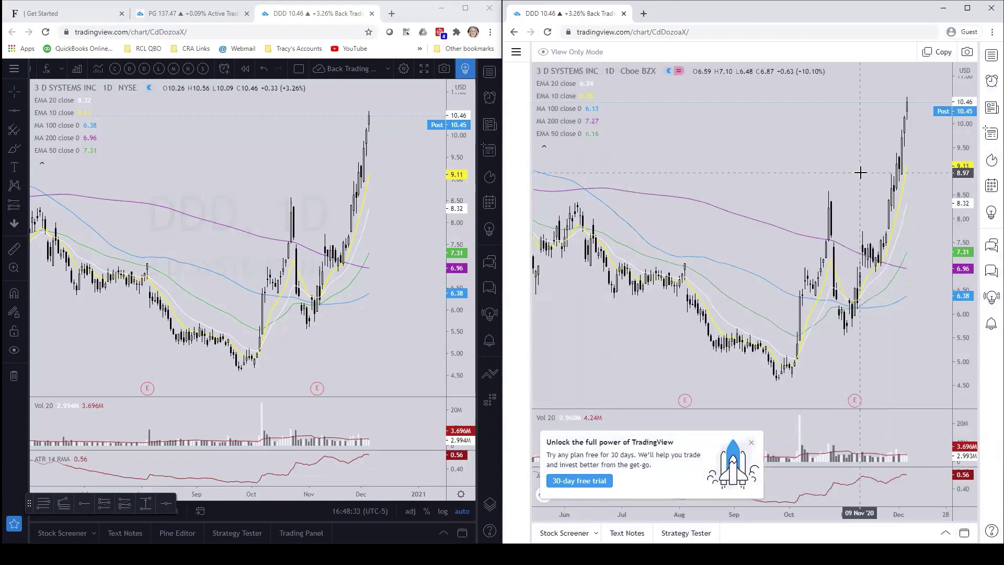
- Copy the shared DDD layout to this account under the name 'New Chart Layout'
{"action": "left_click", "coordinate": [930, 54]}
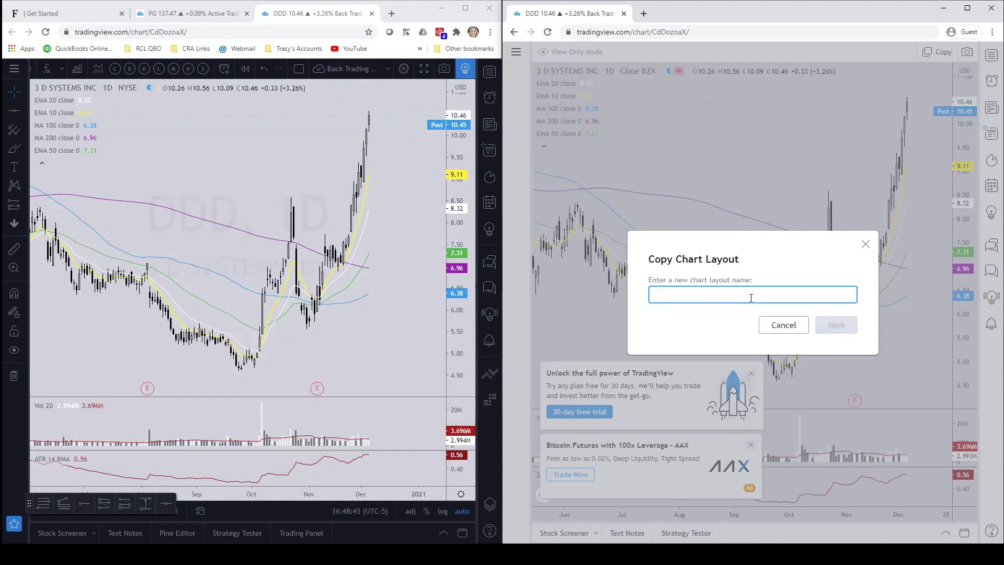
{"action": "type", "text": "New Chart Layout"}
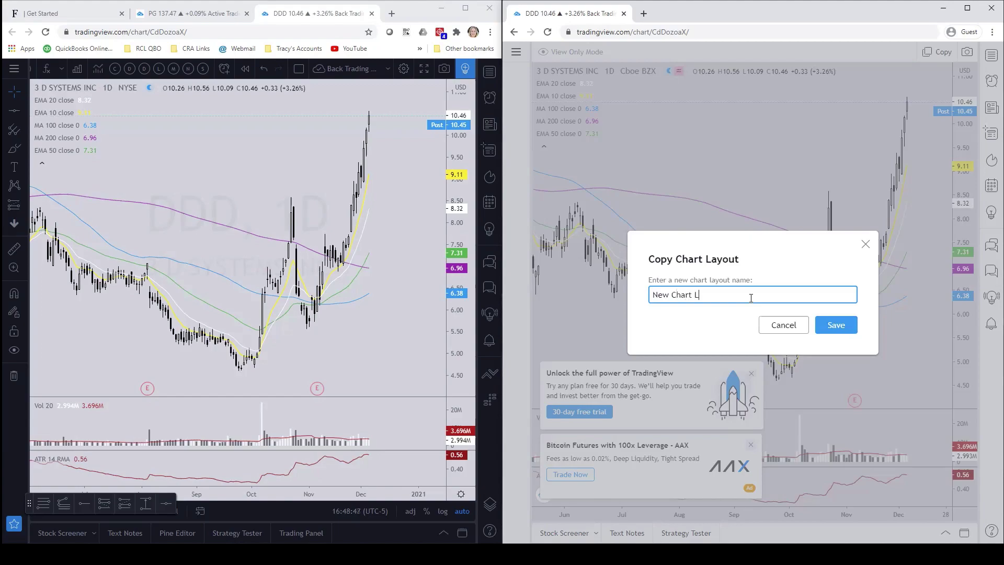
{"action": "left_click", "coordinate": [845, 320]}
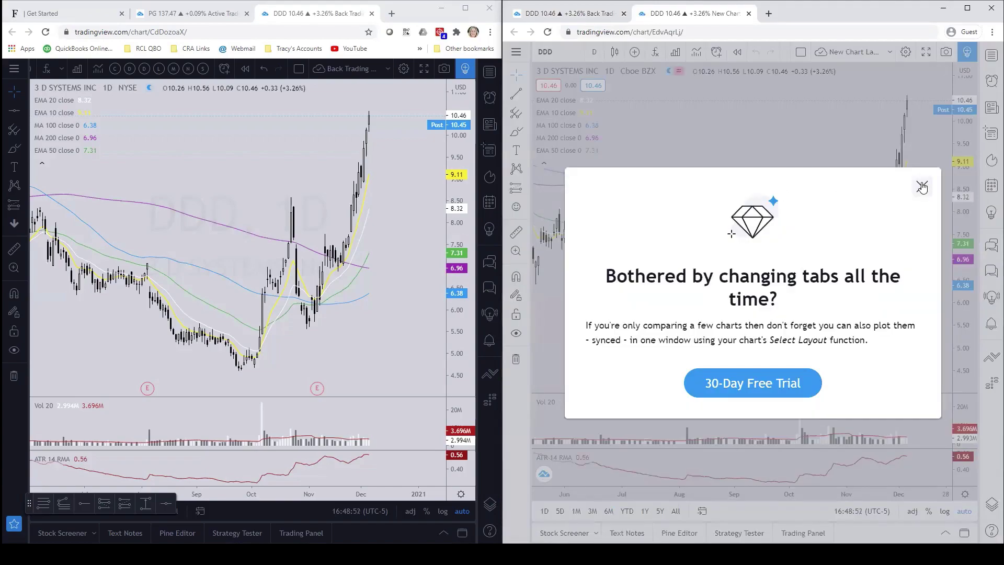
{"action": "left_click", "coordinate": [922, 186]}
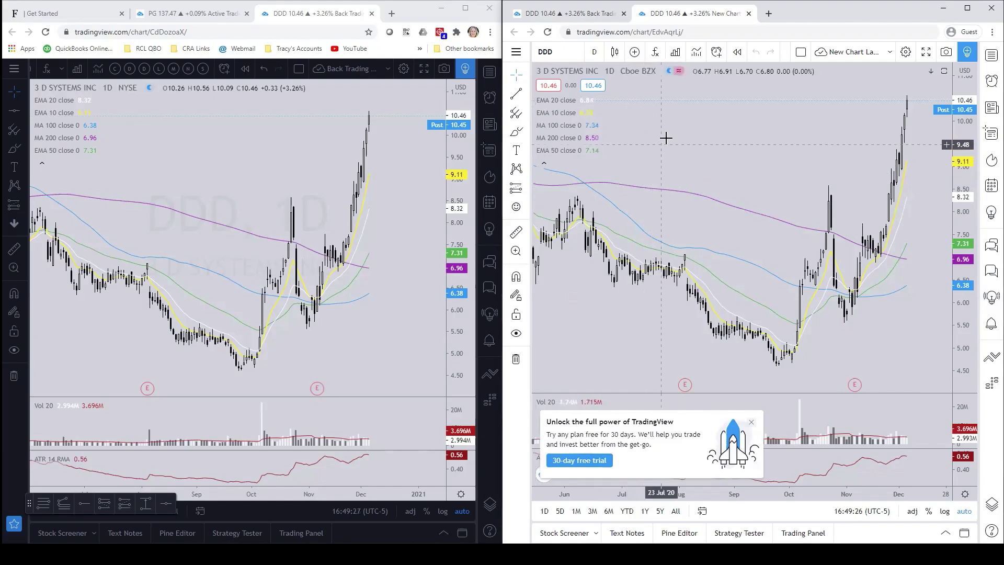
{"action": "mouse_move", "coordinate": [562, 140]}
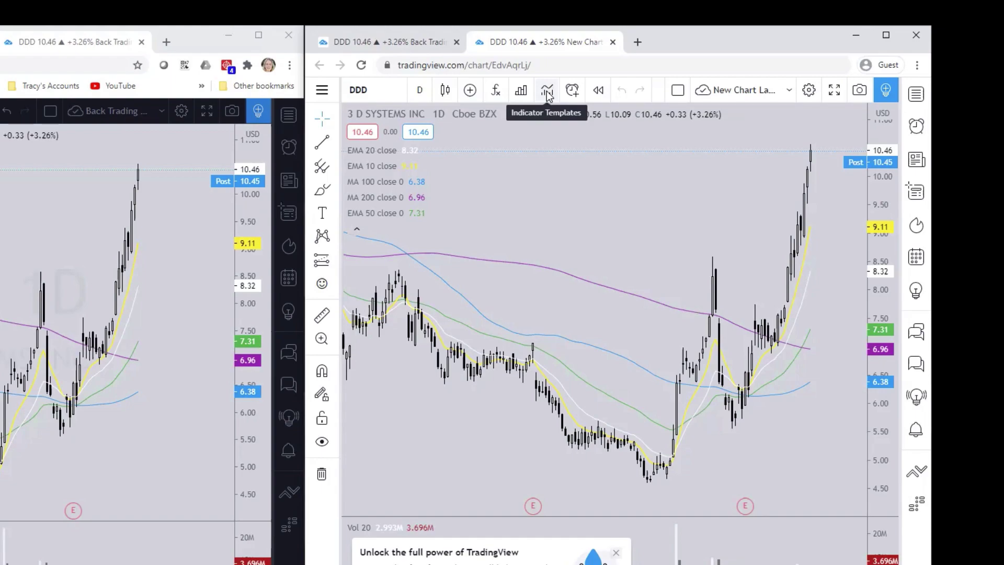
- Save the chart's EMA, MA, Vol and ATR indicators as template 'Long Term MA'
{"action": "left_click", "coordinate": [546, 90]}
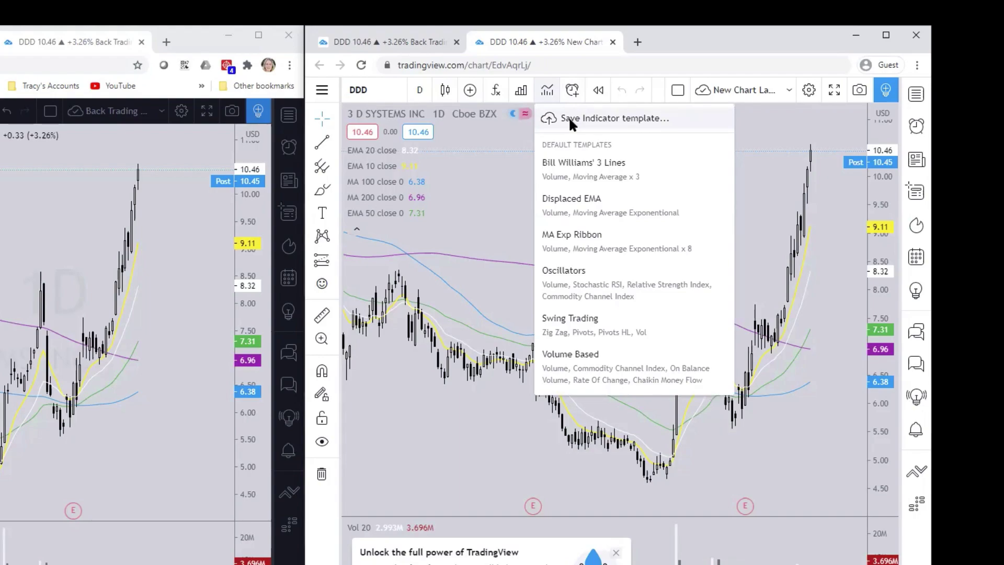
{"action": "left_click", "coordinate": [570, 119]}
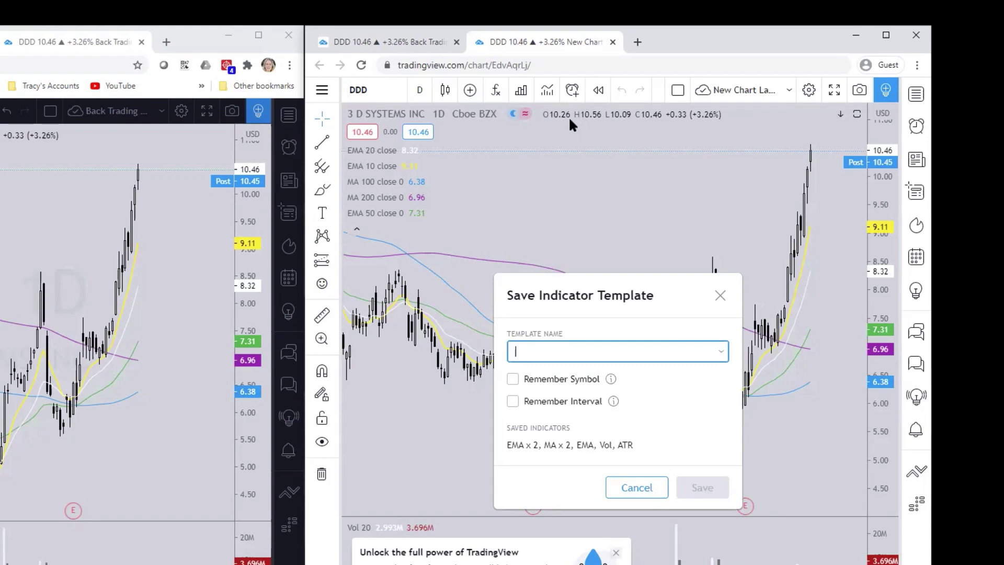
{"action": "type", "text": "Long "}
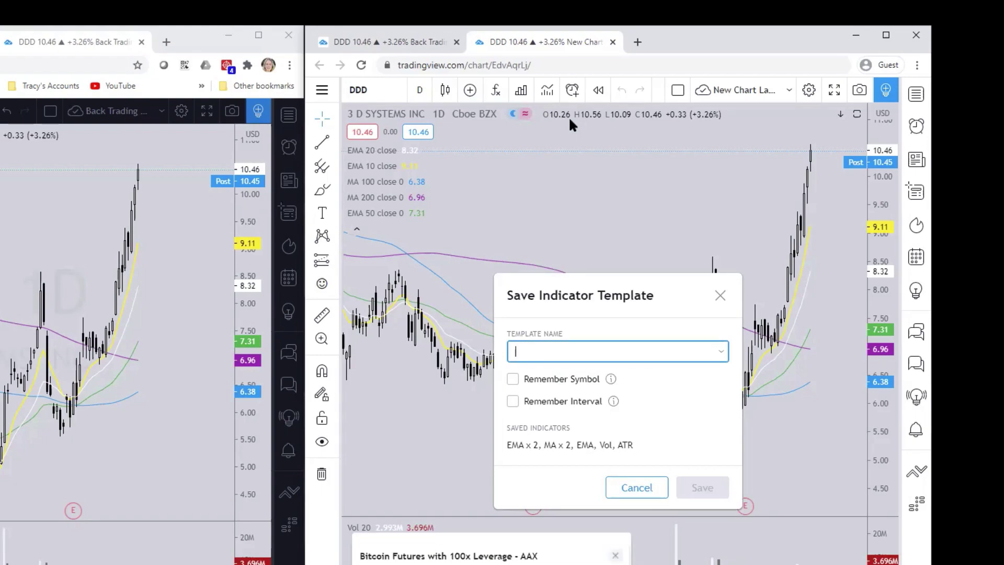
{"action": "type", "text": "Term Mo"}
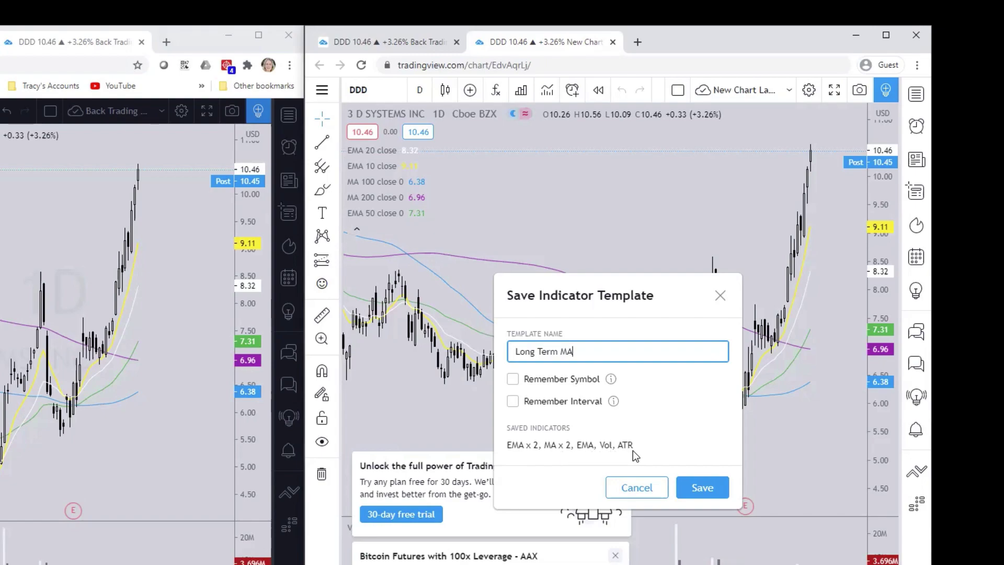
{"action": "left_click", "coordinate": [703, 488]}
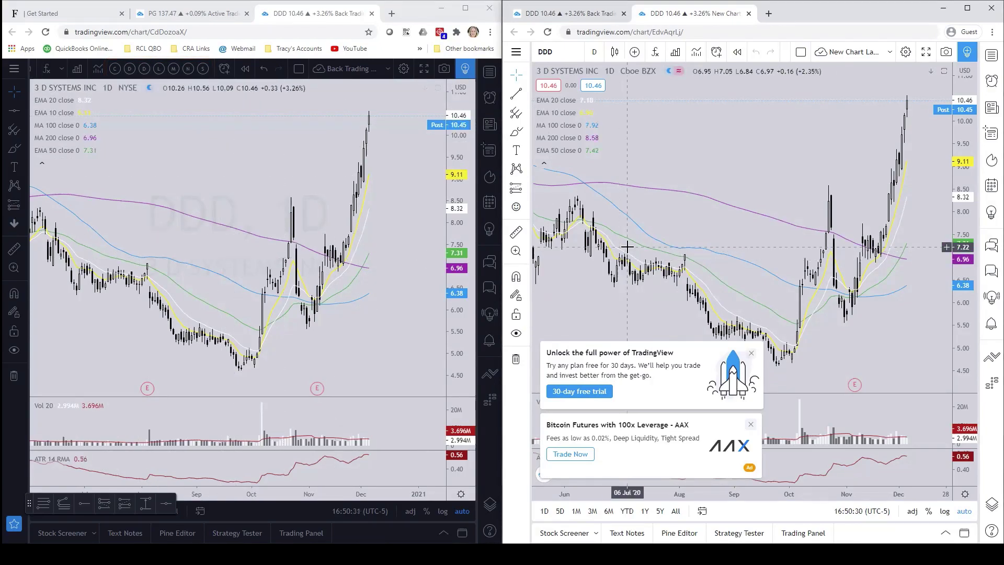
- Star Long Term MA in the Indicator Templates list to favourite it
{"action": "left_click", "coordinate": [697, 52]}
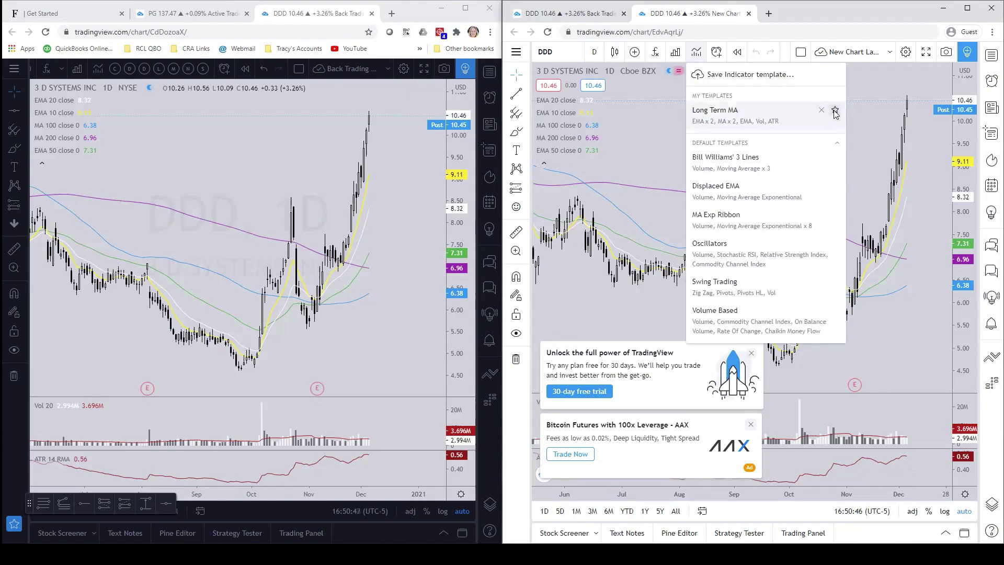
{"action": "left_click", "coordinate": [835, 111]}
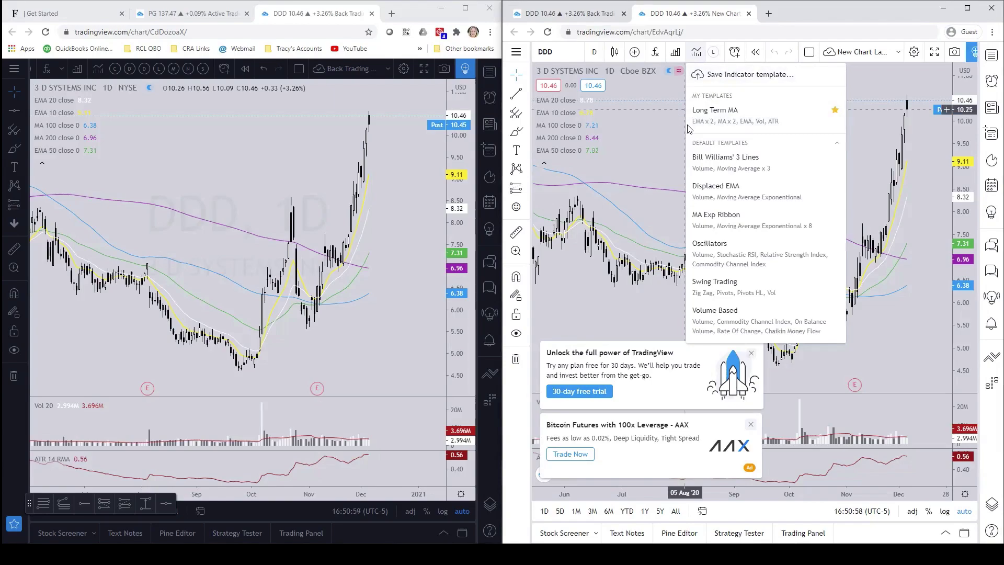
{"action": "left_click", "coordinate": [856, 140]}
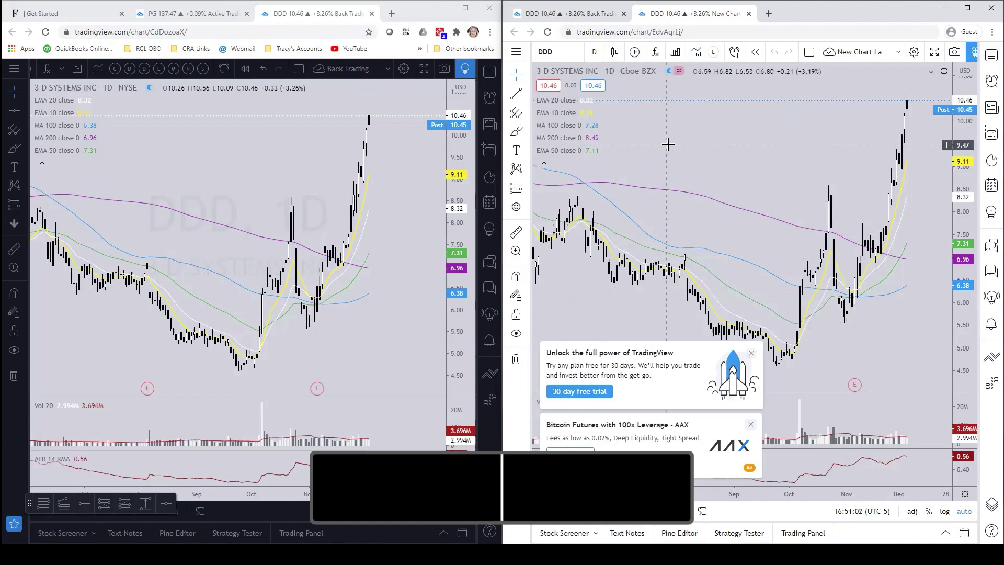
- Remove EMA 50, MA 200, MA 100, EMA 10 and EMA 20, then reapply Long Term MA
{"action": "mouse_move", "coordinate": [618, 157]}
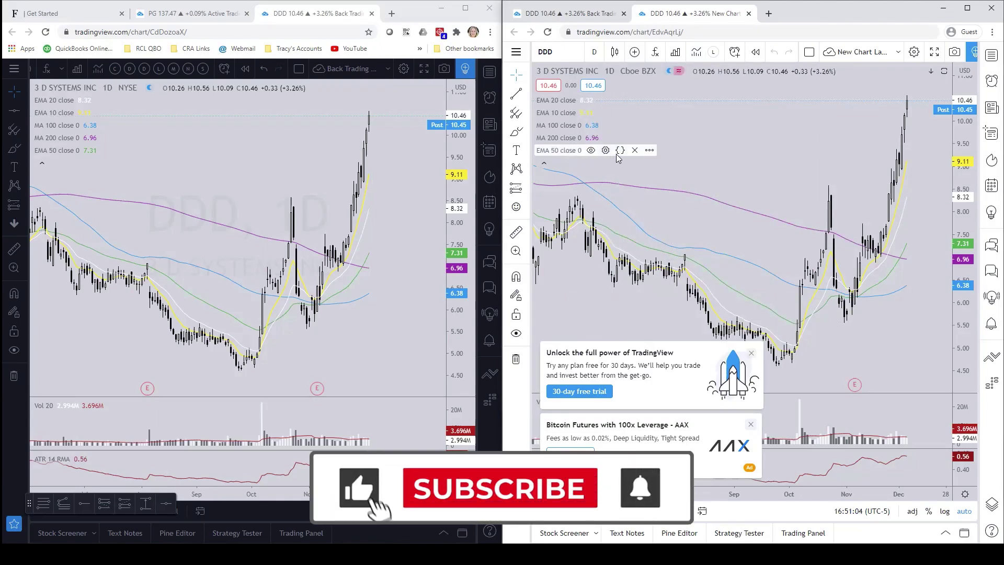
{"action": "left_click", "coordinate": [634, 150]}
{"action": "left_click", "coordinate": [634, 138]}
{"action": "left_click", "coordinate": [633, 125]}
{"action": "left_click", "coordinate": [614, 112]}
{"action": "left_click", "coordinate": [614, 100]}
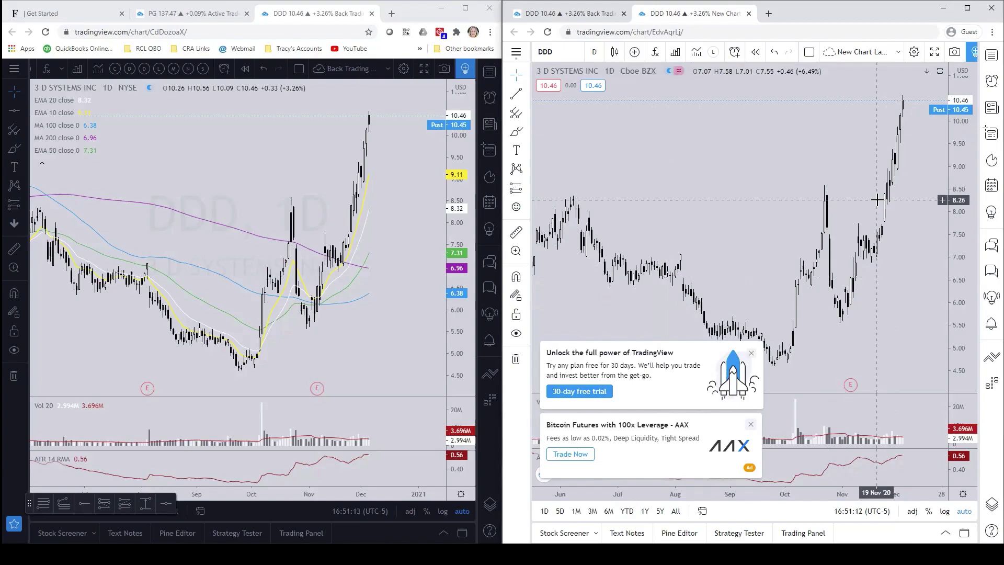
{"action": "left_click", "coordinate": [713, 52]}
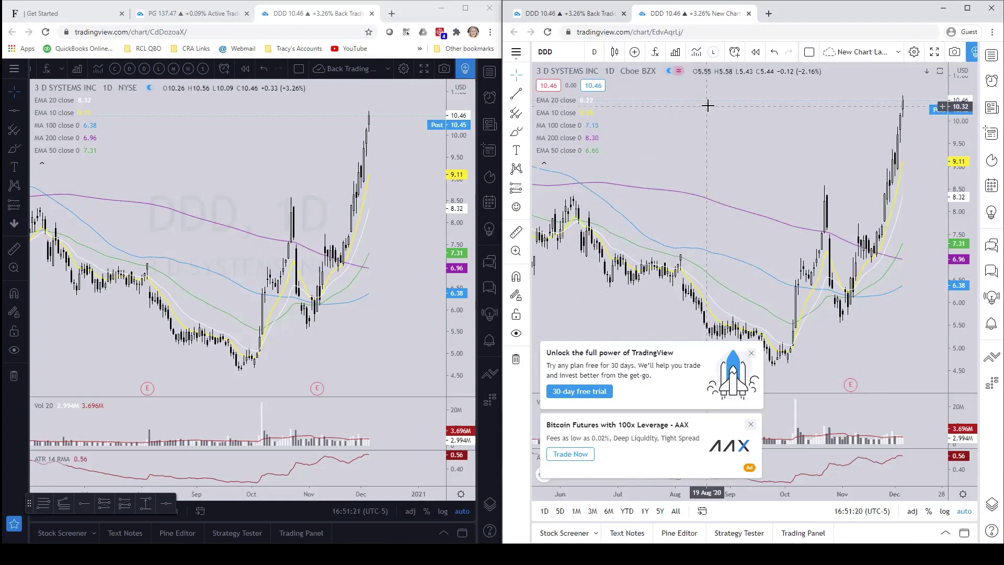
- Favourite Displaced EMA, MA Exp Ribbon, Oscillators and Swing Trading templates and try them on the chart
{"action": "left_click", "coordinate": [697, 51]}
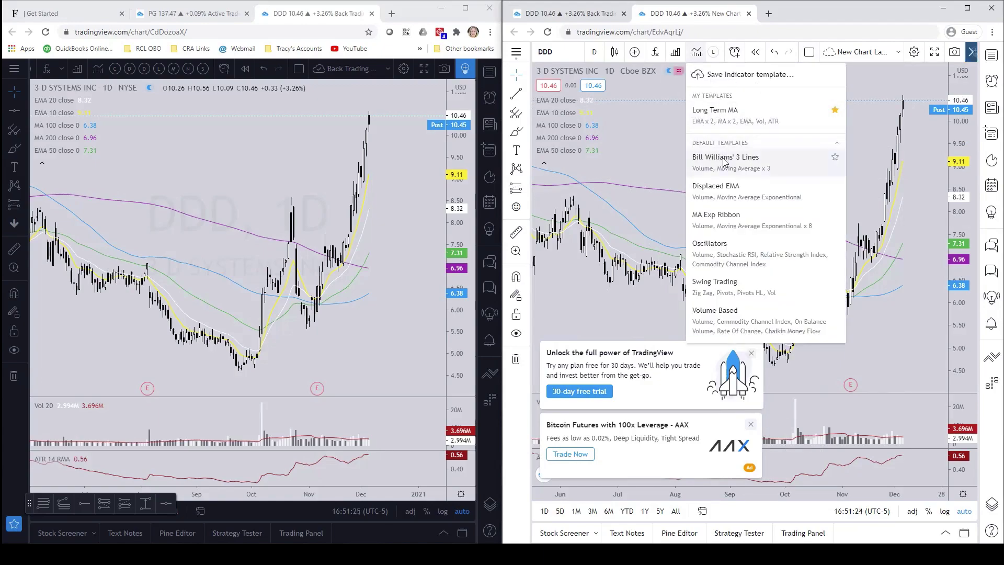
{"action": "left_click", "coordinate": [835, 186]}
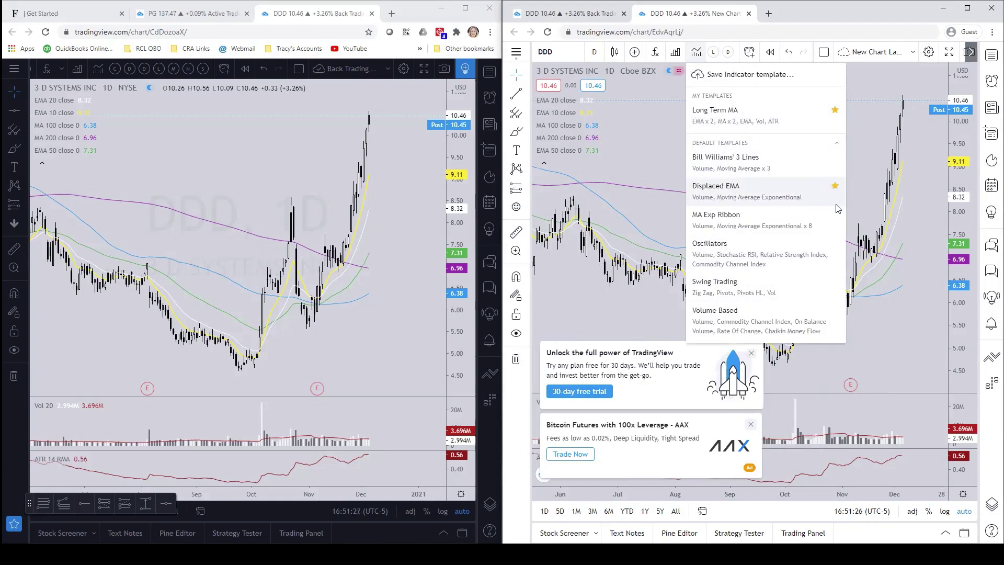
{"action": "left_click", "coordinate": [834, 215]}
{"action": "left_click", "coordinate": [834, 243]}
{"action": "left_click", "coordinate": [835, 282]}
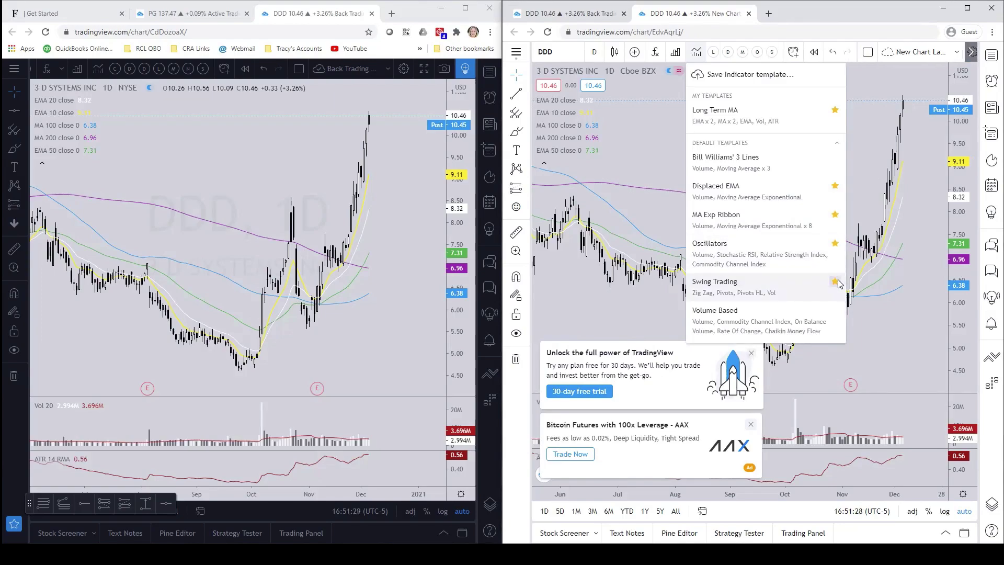
{"action": "left_click", "coordinate": [863, 199]}
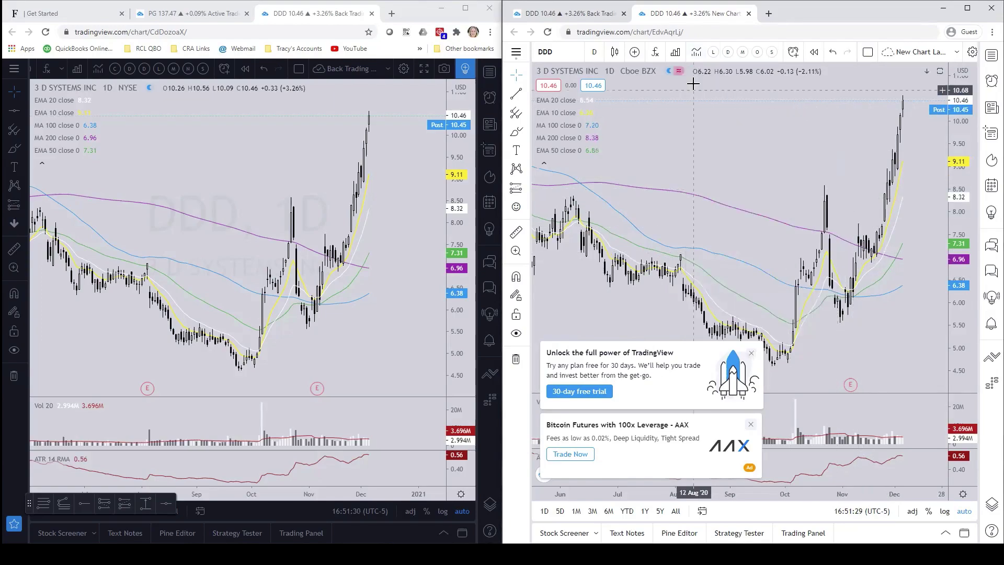
{"action": "left_click", "coordinate": [742, 54]}
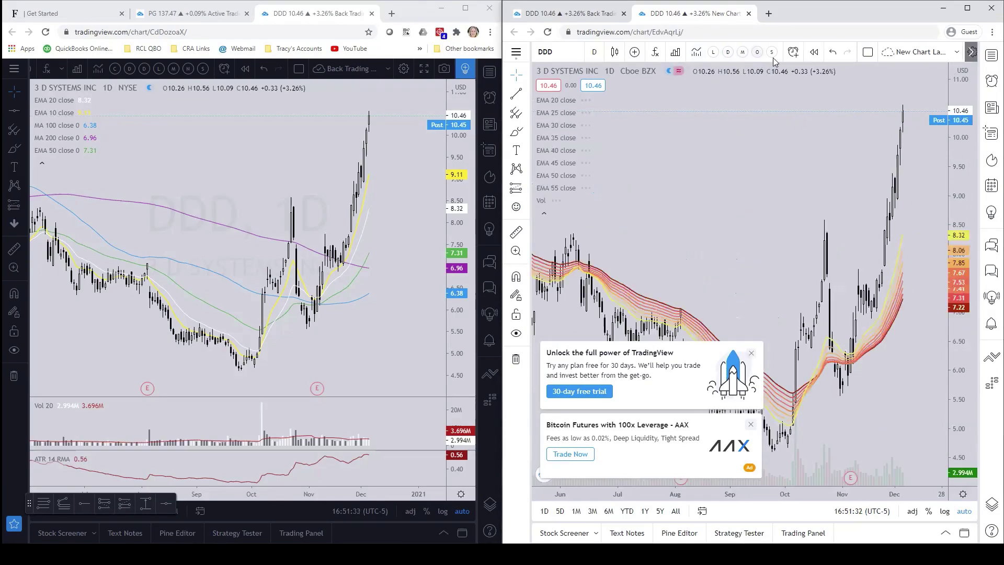
{"action": "left_click", "coordinate": [772, 54]}
{"action": "left_click", "coordinate": [713, 54]}
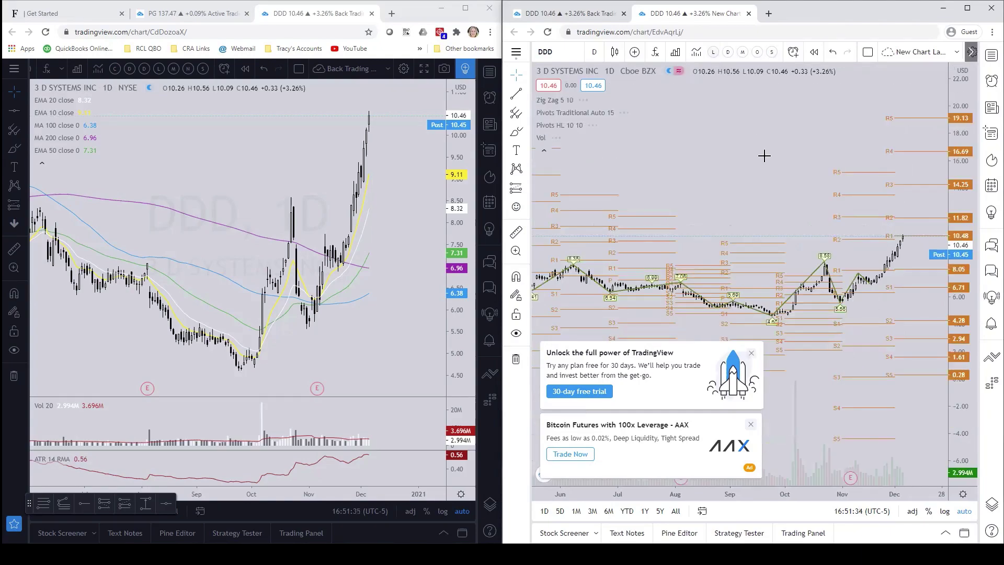
- Reapply Long Term MA and unfavourite Displaced EMA, MA Exp Ribbon, Oscillators and Swing Trading
{"action": "left_click", "coordinate": [696, 53]}
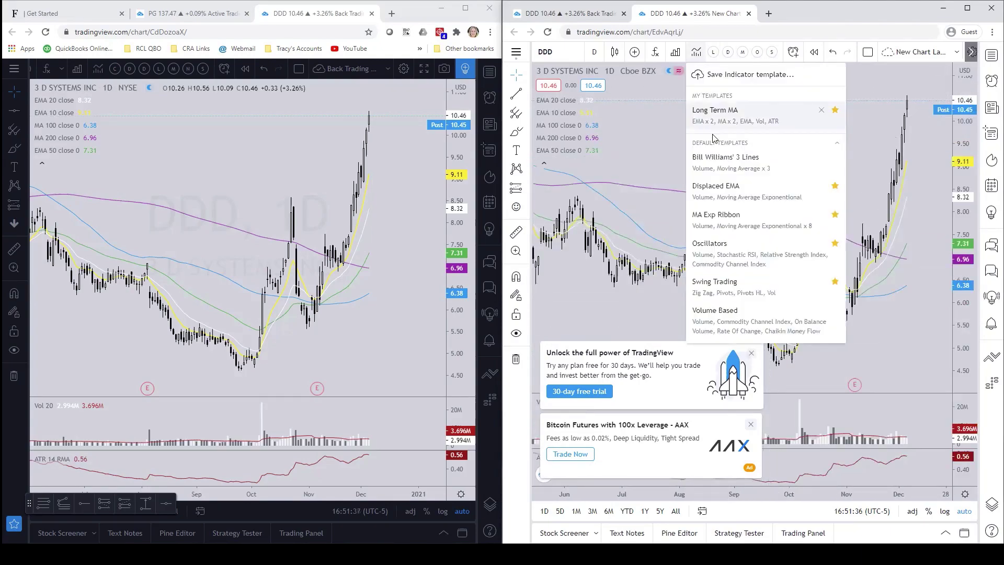
{"action": "left_click", "coordinate": [835, 186]}
{"action": "left_click", "coordinate": [835, 214]}
{"action": "left_click", "coordinate": [835, 243]}
{"action": "left_click", "coordinate": [835, 281]}
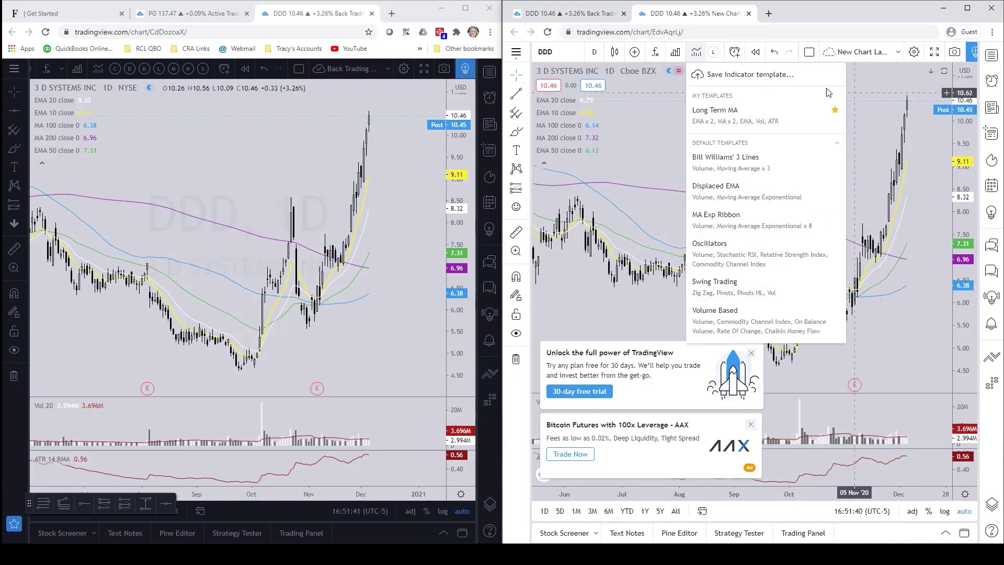
{"action": "left_click", "coordinate": [857, 99]}
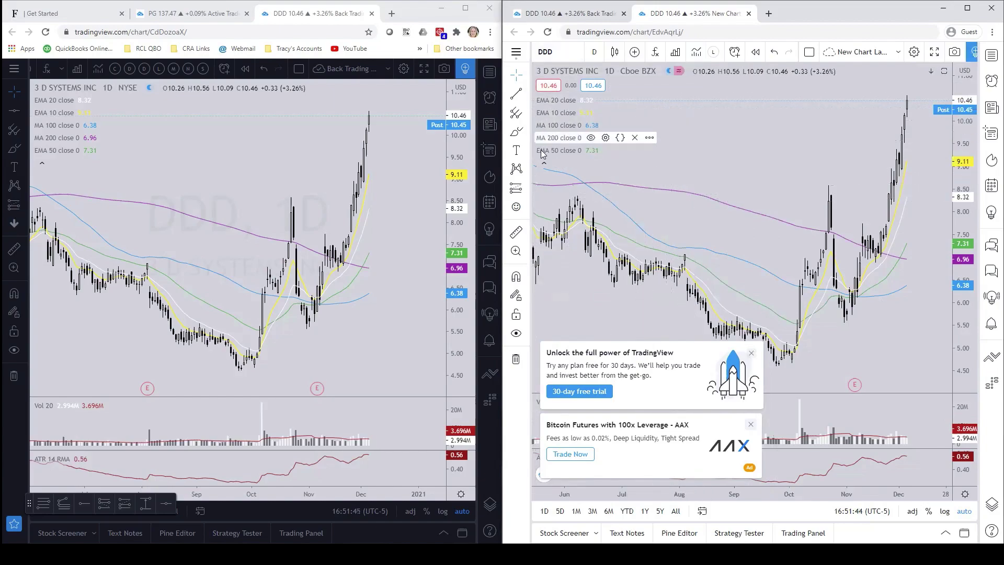
- Dismiss the free-trial promo, Bitcoin futures ad and no-ads upgrade notice
{"action": "left_click", "coordinate": [751, 353]}
{"action": "left_click", "coordinate": [751, 424]}
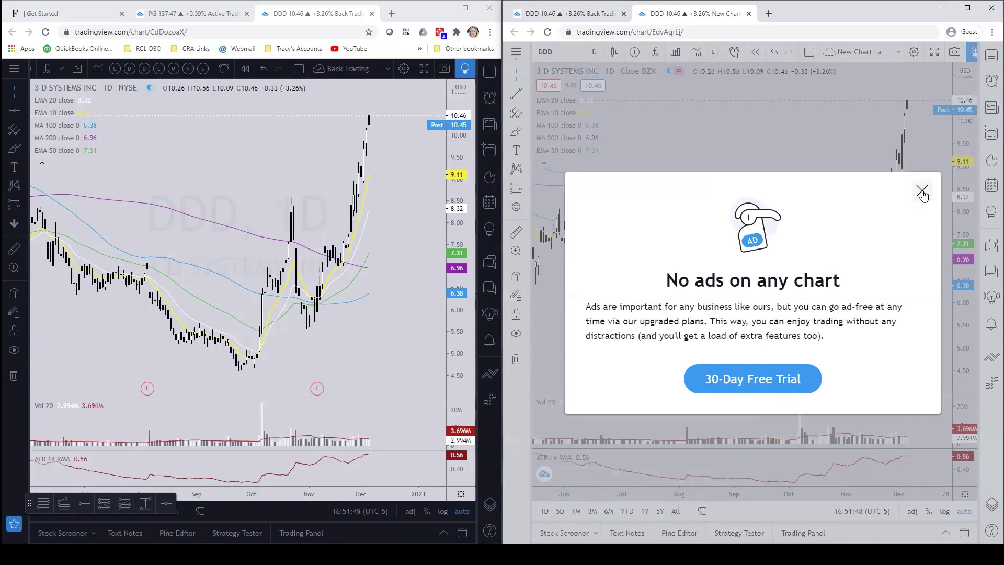
{"action": "left_click", "coordinate": [921, 190]}
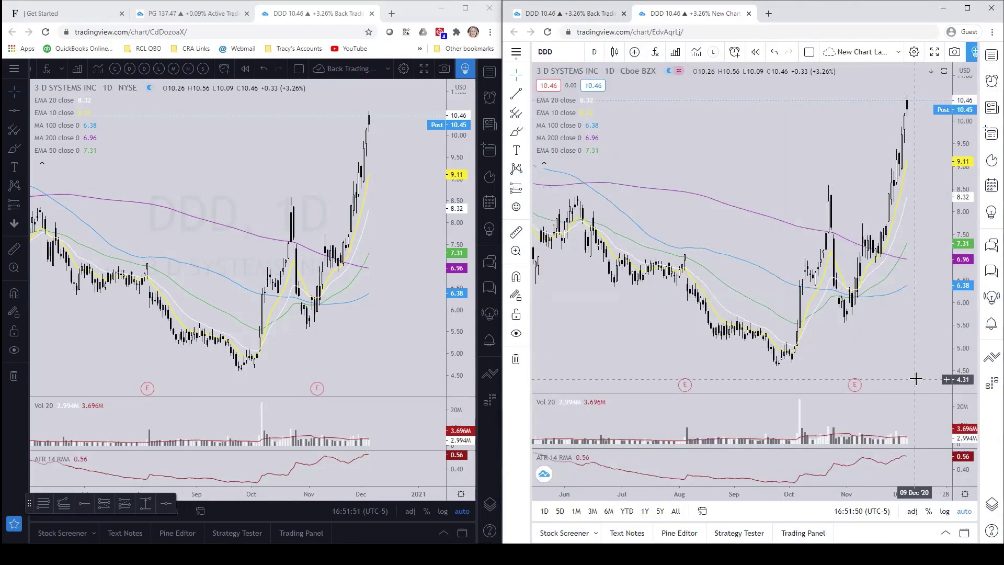
- In Chart settings, save the current settings as theme 'Light trading setup' and confirm with Ok
{"action": "left_click", "coordinate": [965, 494]}
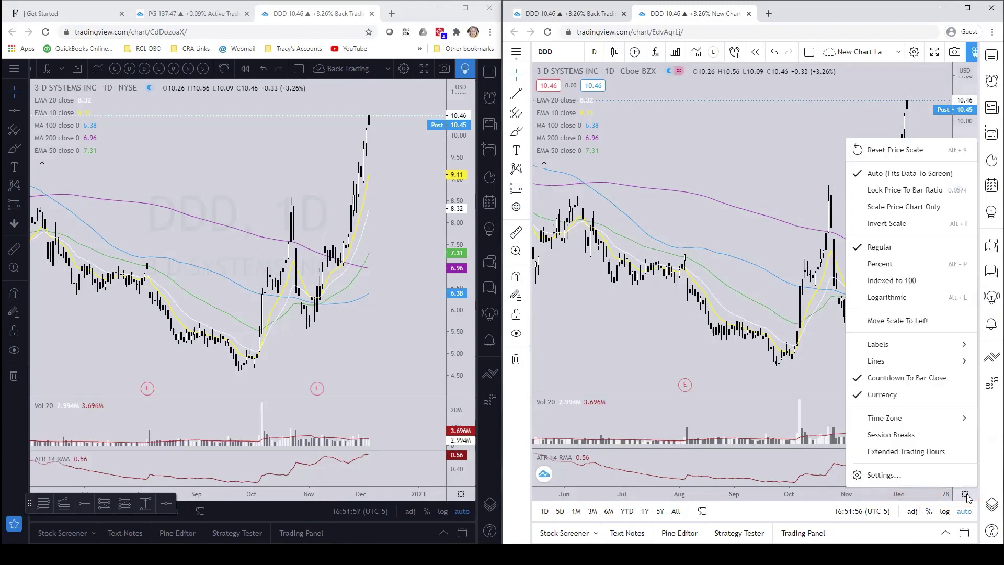
{"action": "left_click", "coordinate": [881, 476]}
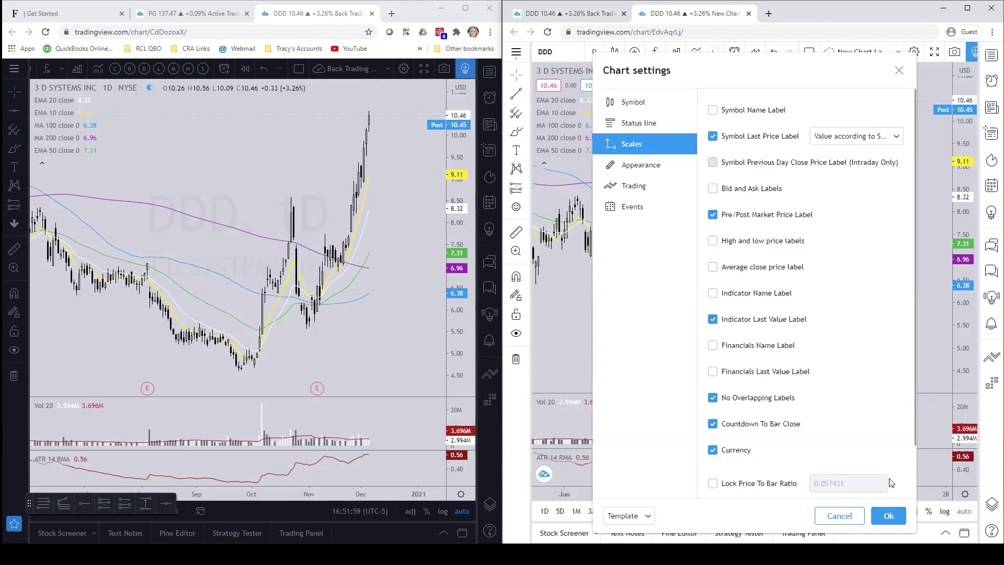
{"action": "left_click", "coordinate": [625, 516]}
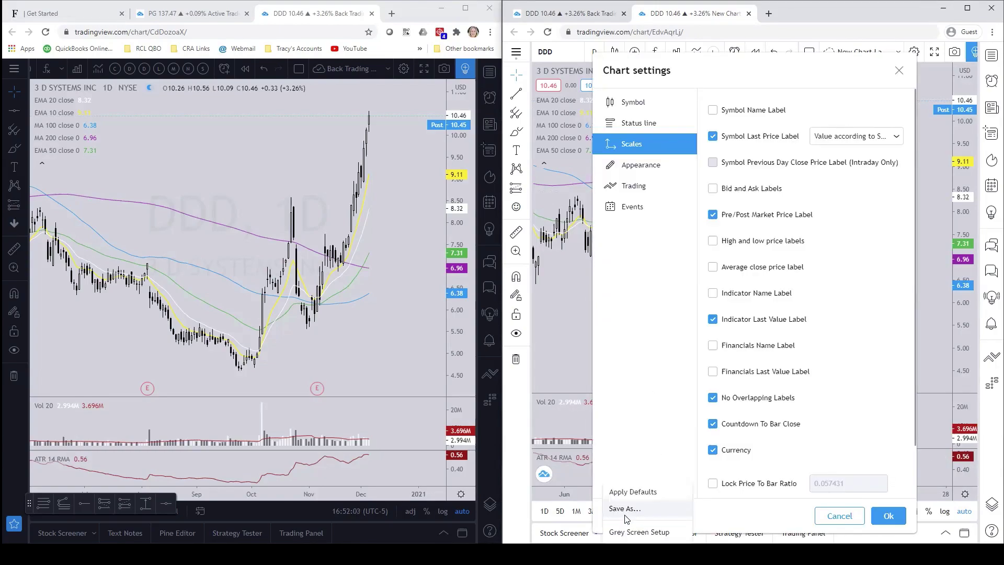
{"action": "left_click", "coordinate": [622, 509]}
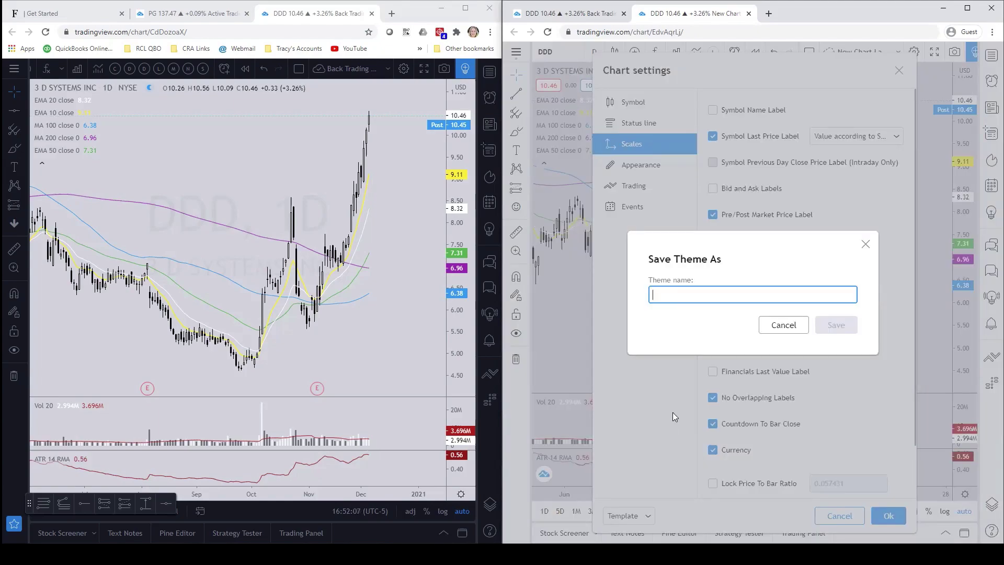
{"action": "type", "text": "Light trading setup"}
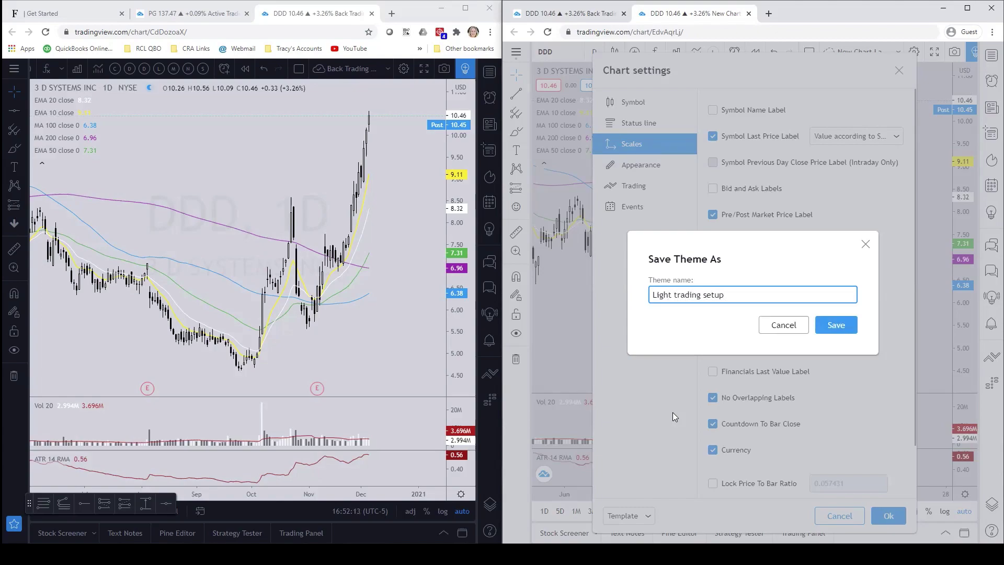
{"action": "left_click", "coordinate": [830, 328]}
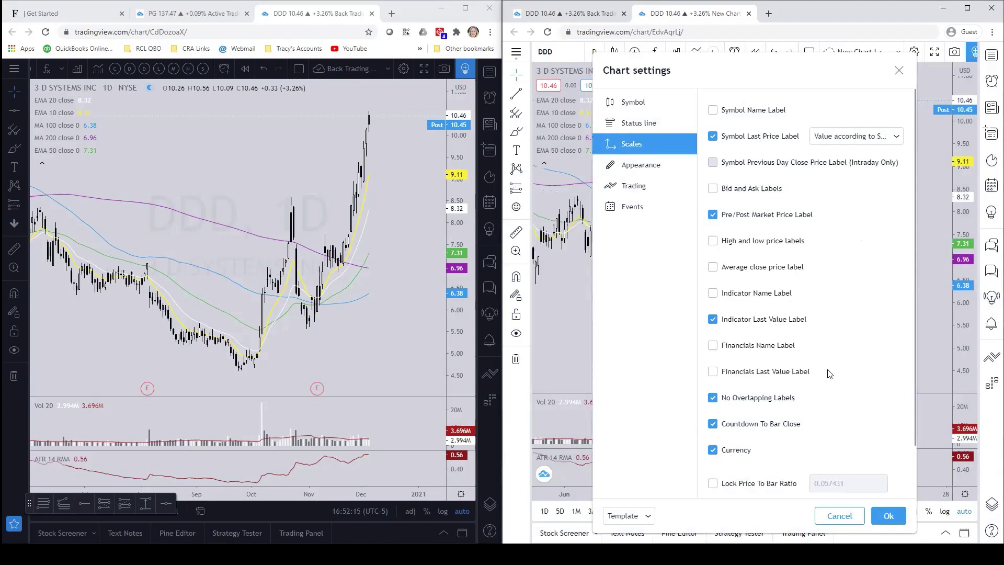
{"action": "left_click", "coordinate": [888, 516]}
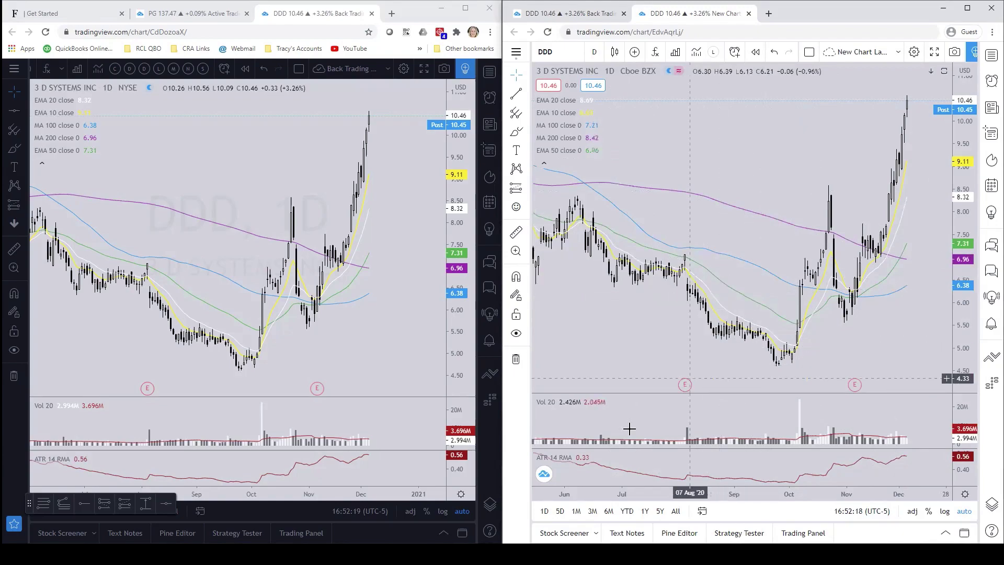
- Apply Defaults from the Chart settings template menu on the right DDD chart
{"action": "left_click", "coordinate": [964, 495]}
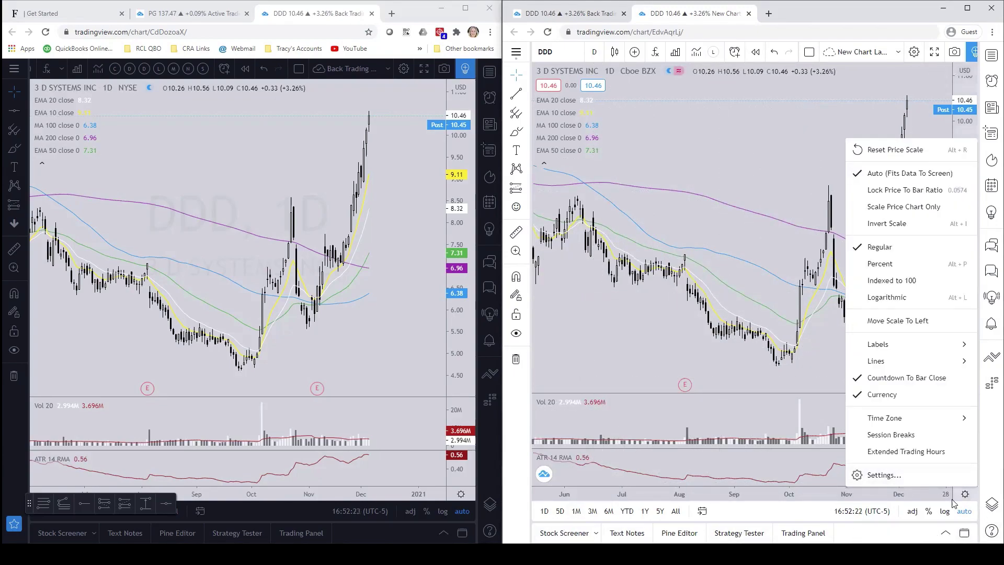
{"action": "left_click", "coordinate": [880, 476]}
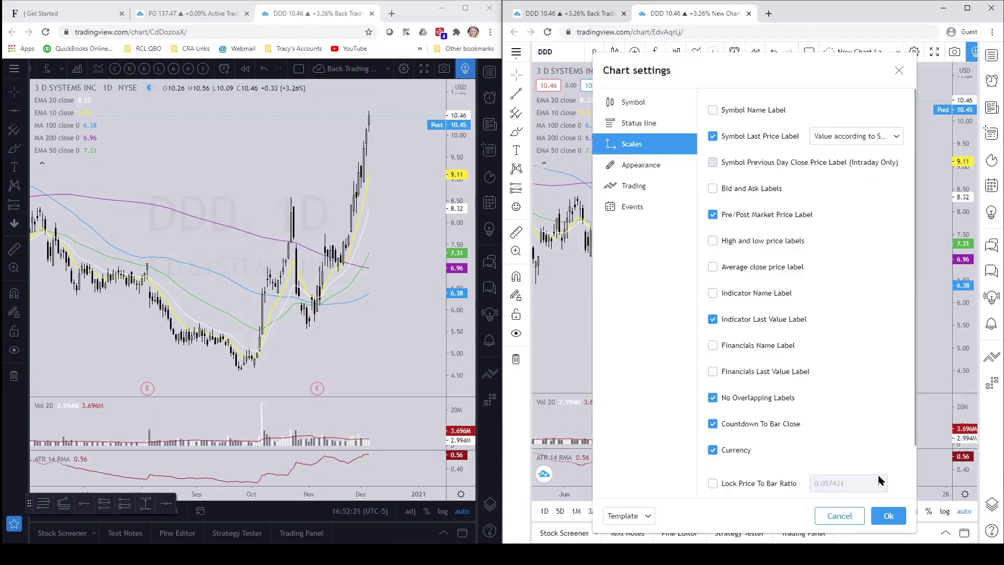
{"action": "left_click", "coordinate": [627, 516]}
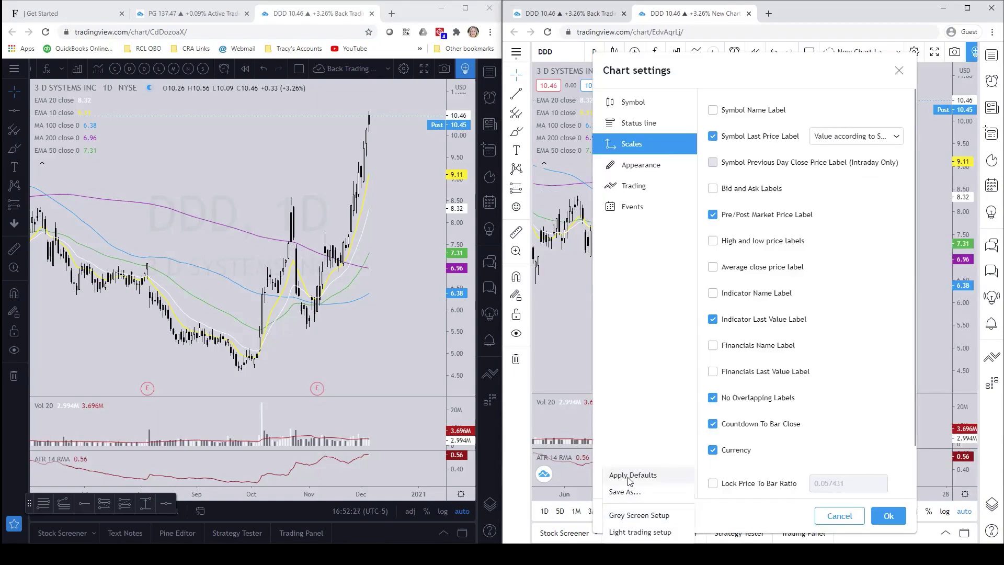
{"action": "left_click", "coordinate": [630, 476]}
{"action": "left_click", "coordinate": [887, 516]}
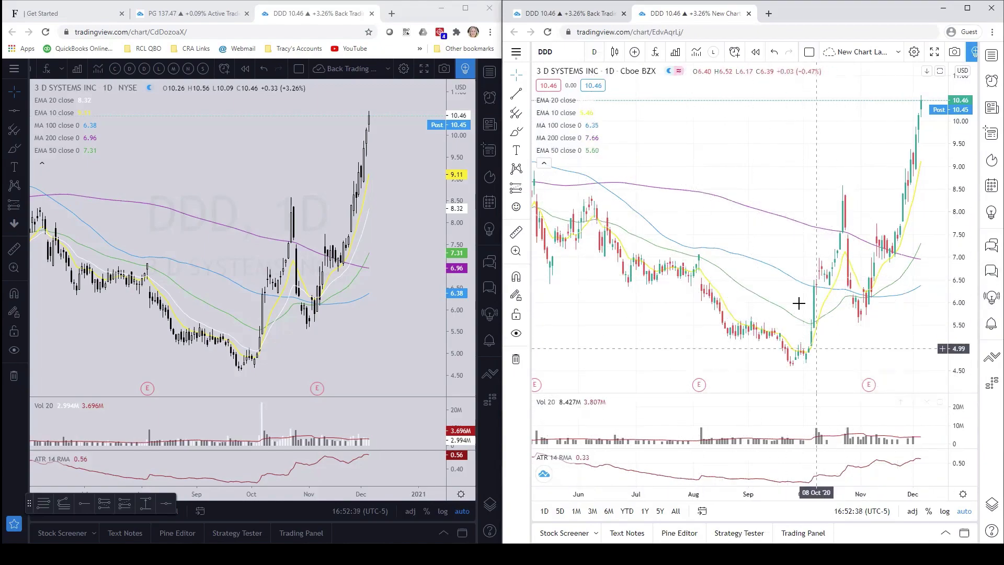
- Apply the 'Light trading setup' theme to the right DDD chart from Chart settings
{"action": "left_click", "coordinate": [963, 495]}
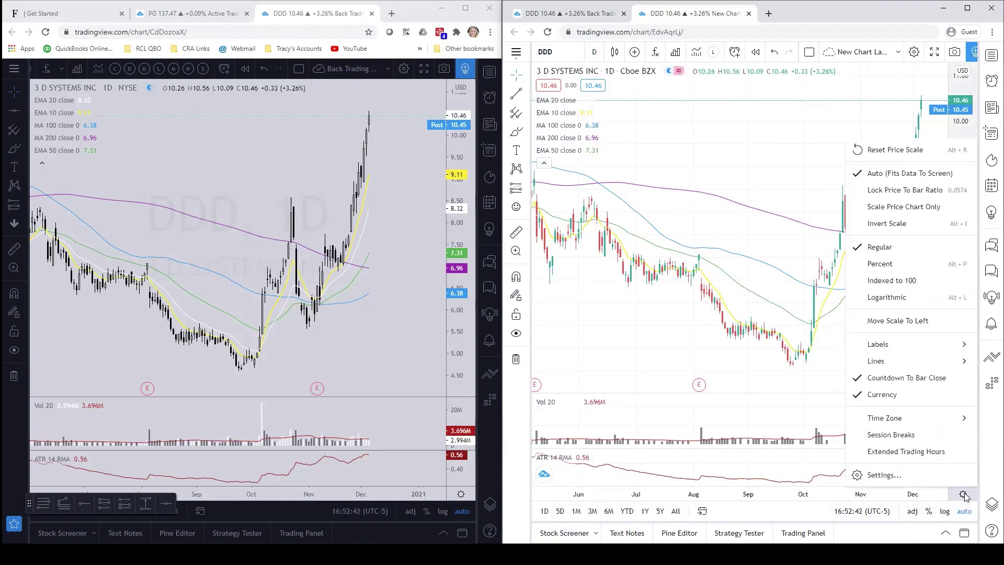
{"action": "left_click", "coordinate": [880, 474]}
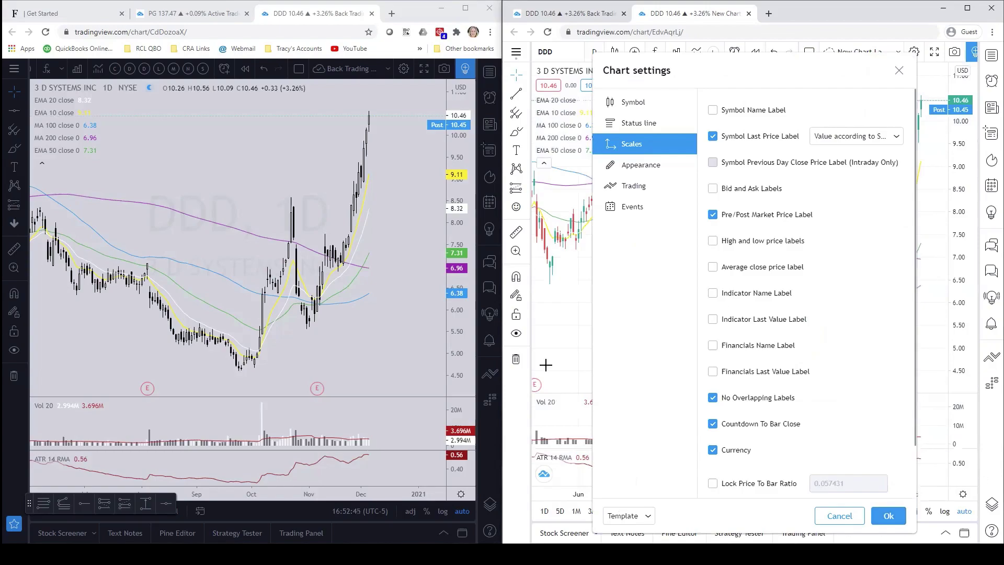
{"action": "left_click", "coordinate": [888, 517]}
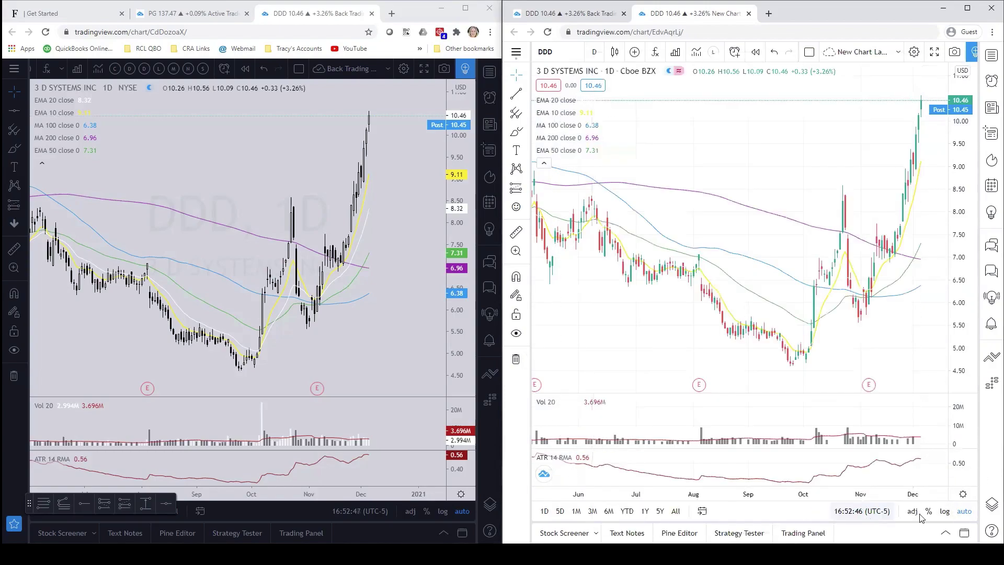
{"action": "left_click", "coordinate": [964, 495]}
{"action": "left_click", "coordinate": [882, 474]}
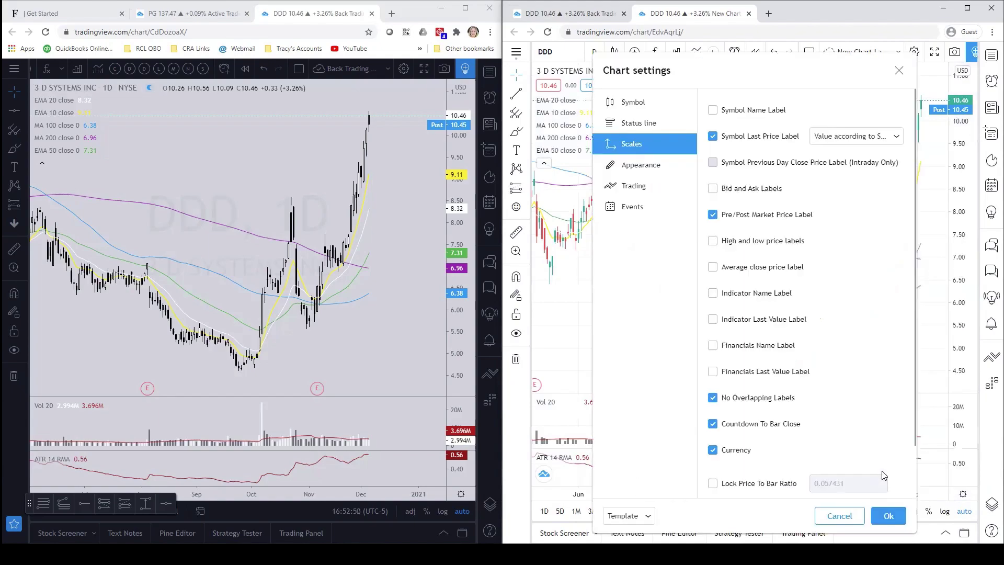
{"action": "left_click", "coordinate": [628, 517]}
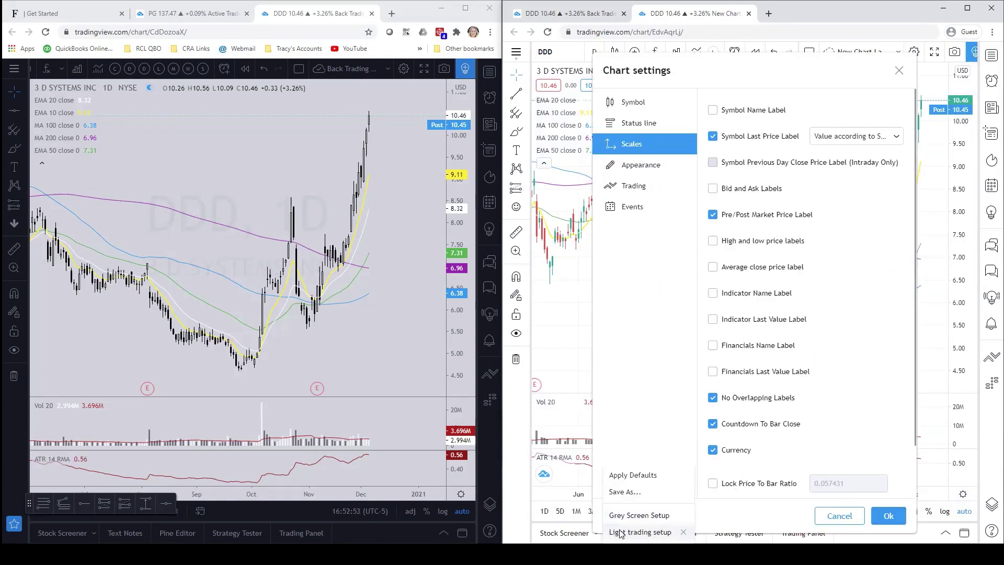
{"action": "left_click", "coordinate": [621, 532]}
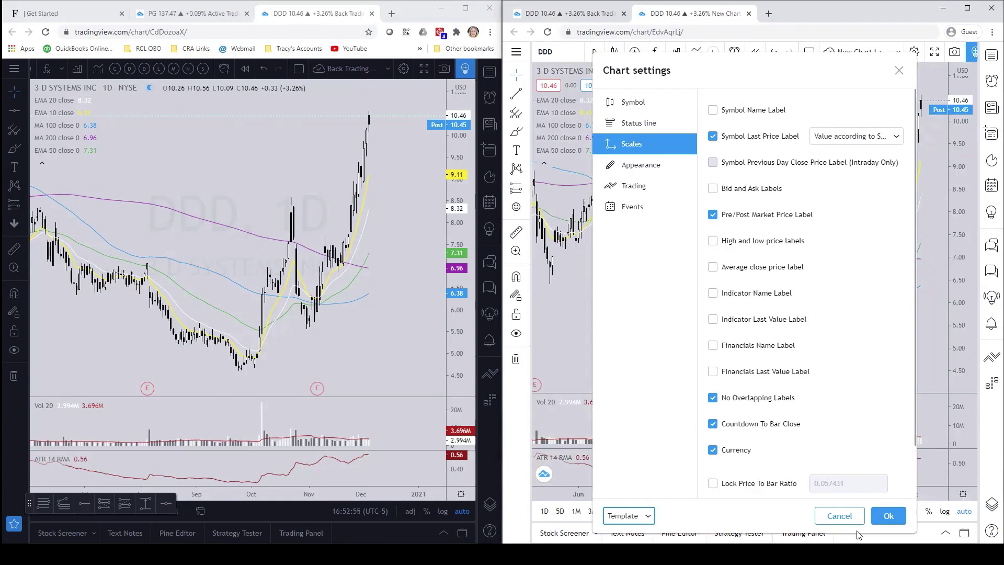
{"action": "left_click", "coordinate": [888, 515]}
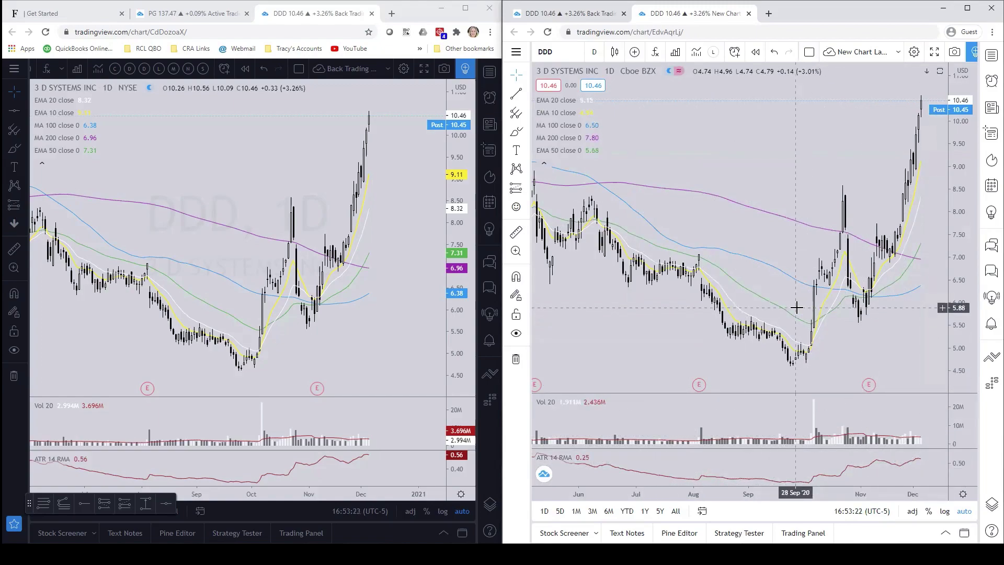
{"action": "scroll", "coordinate": [851, 272], "scroll_direction": "up", "scroll_amount": 3}
{"action": "scroll", "coordinate": [842, 251], "scroll_direction": "down", "scroll_amount": 3}
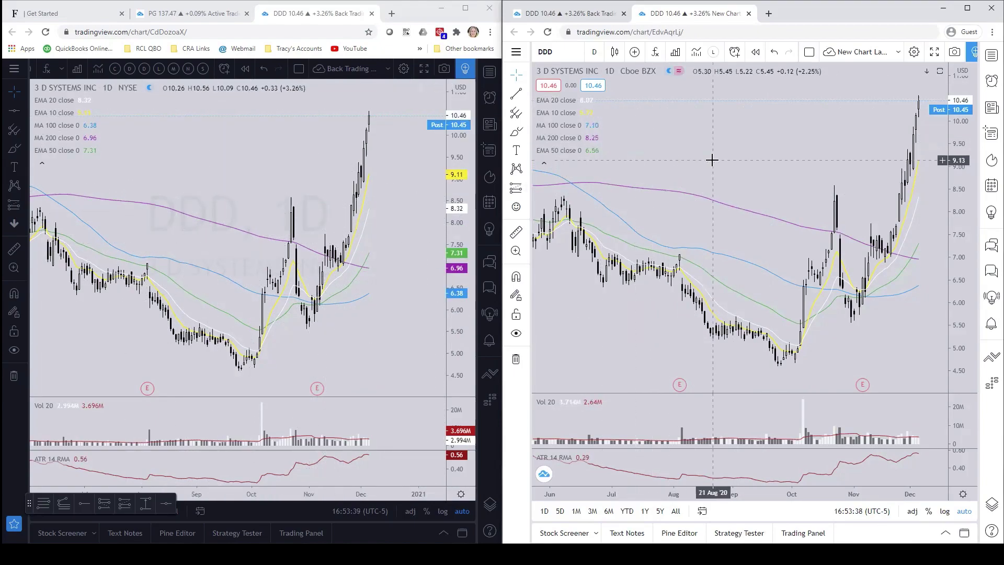
{"action": "left_click", "coordinate": [279, 163]}
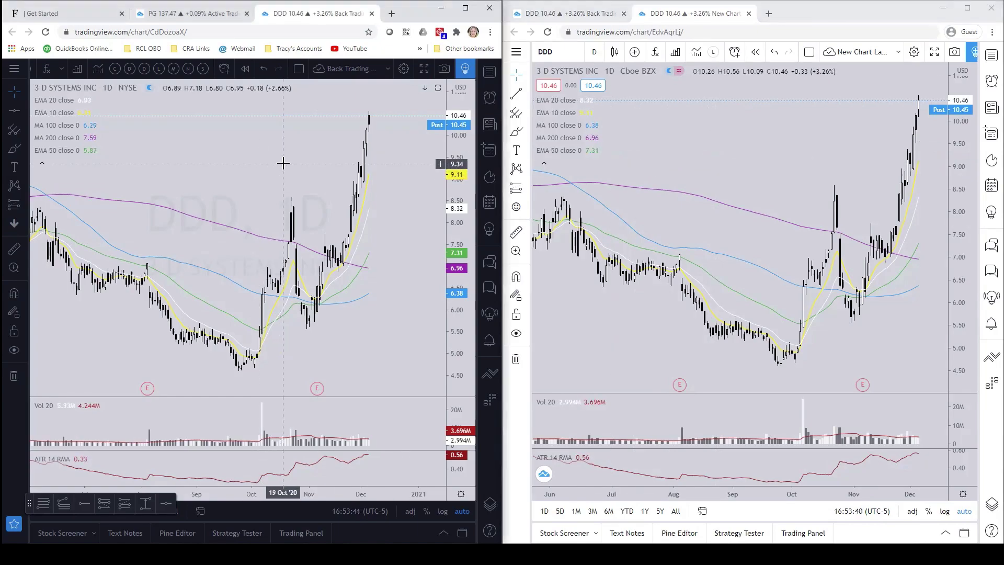
- Load the PYPL symbol on both the first chart and the second account's chart
{"action": "type", "text": "pypl"}
{"action": "key", "text": "Return"}
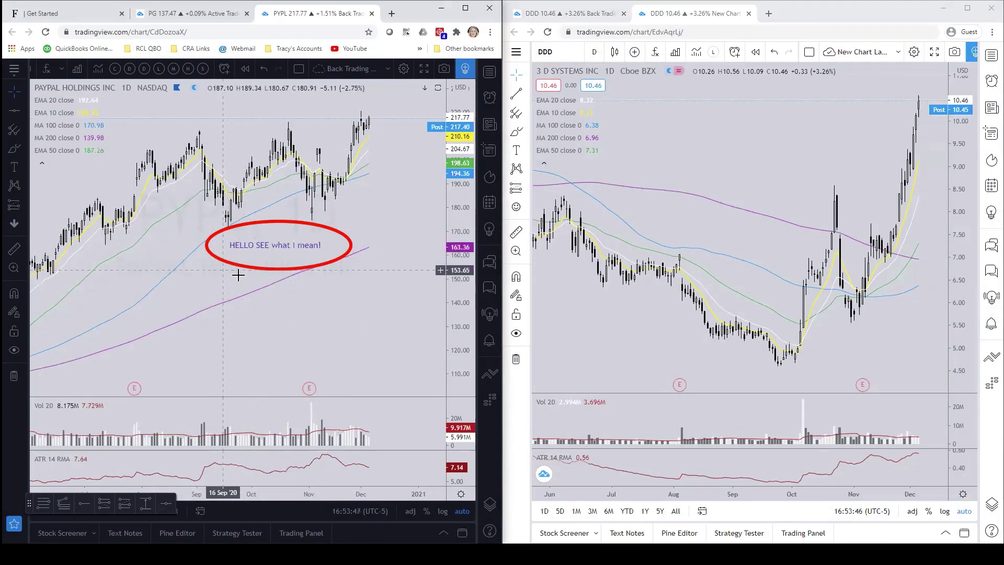
{"action": "left_click", "coordinate": [632, 128]}
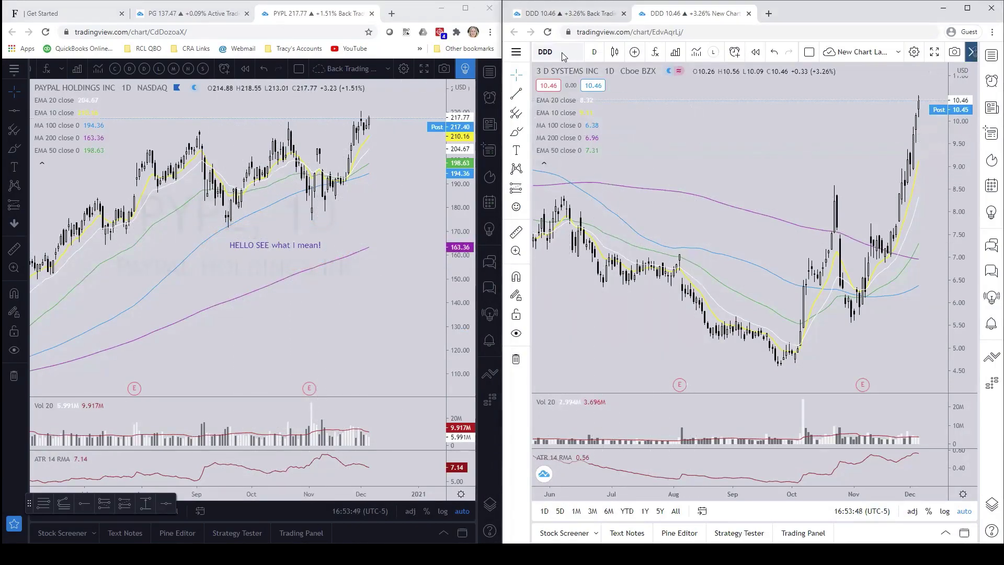
{"action": "left_click", "coordinate": [561, 52]}
{"action": "type", "text": "PYP"}
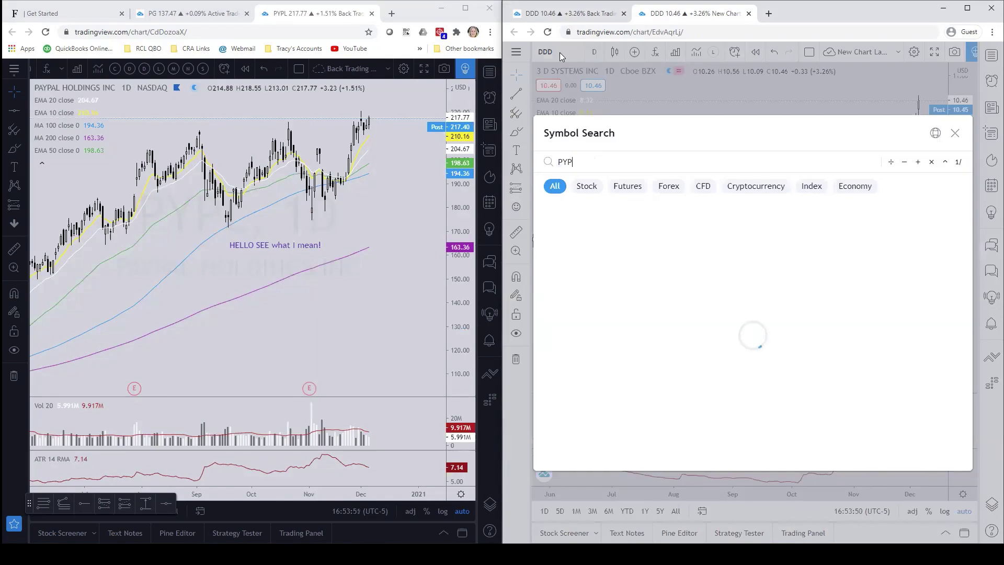
{"action": "type", "text": "L"}
{"action": "key", "text": "Return"}
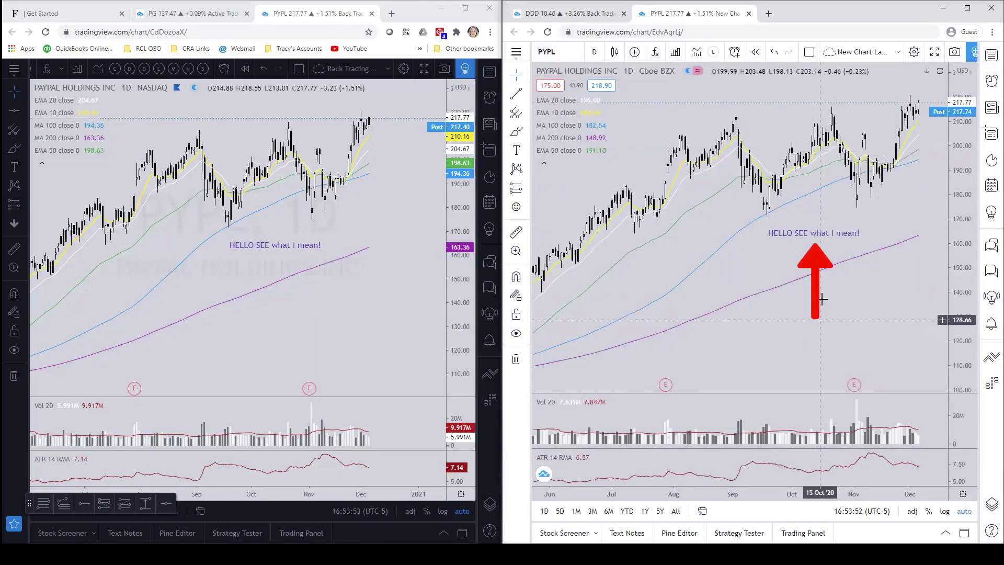
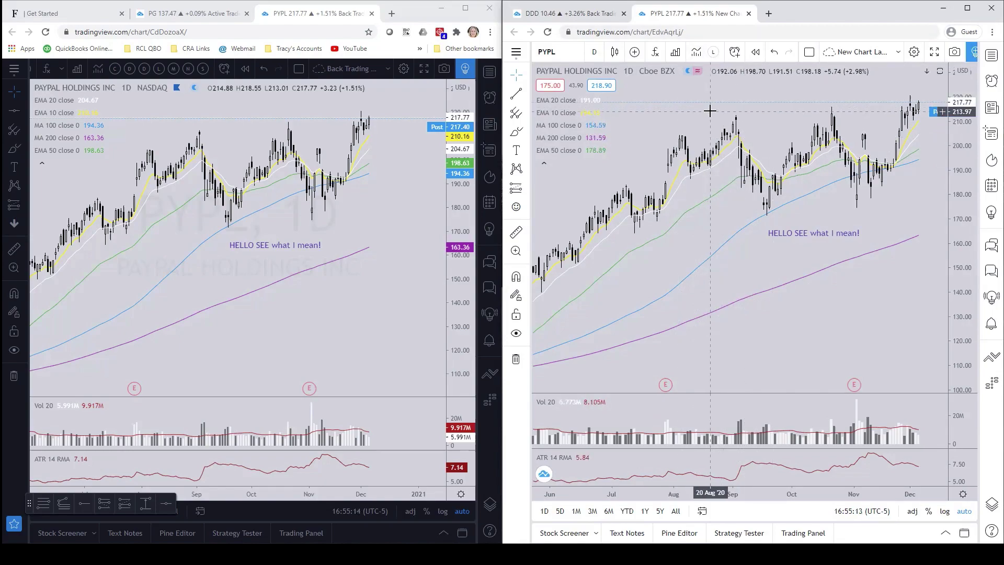
- Switch the left chart's symbol to DDD and pan the bars left to leave room on the right
{"action": "left_click", "coordinate": [388, 296]}
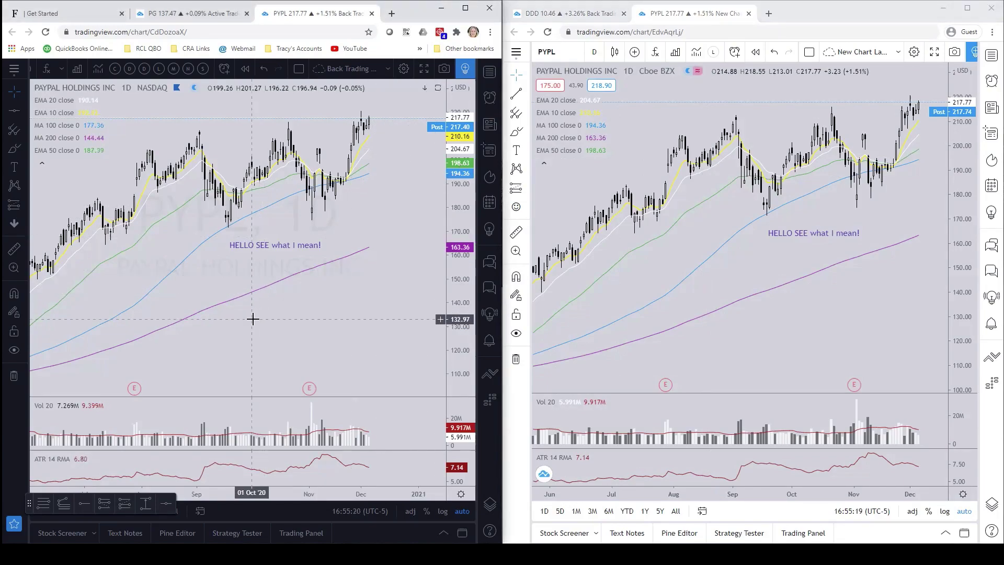
{"action": "type", "text": "DDD"}
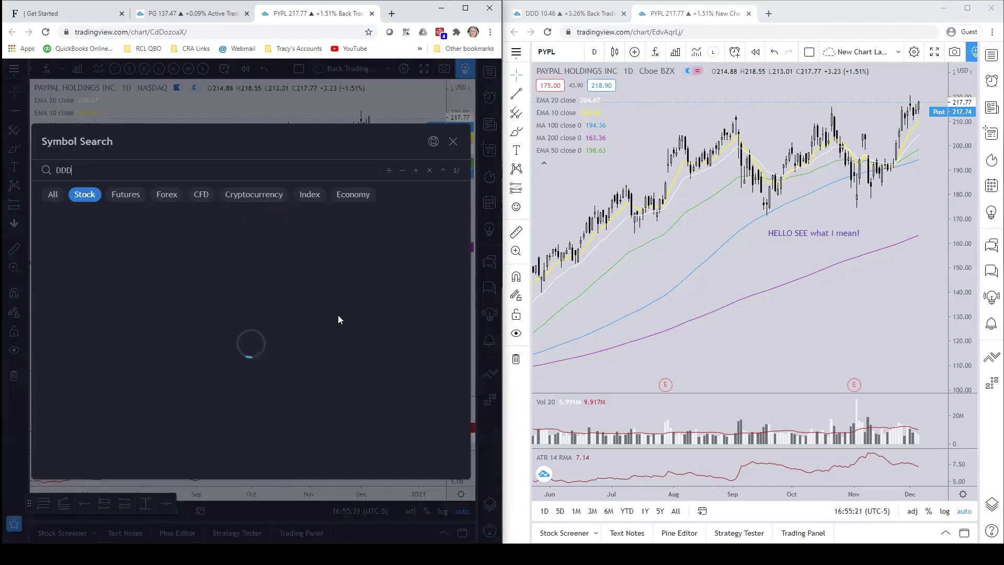
{"action": "key", "text": "Return"}
{"action": "left_click_drag", "start_coordinate": [355, 316], "coordinate": [315, 311]}
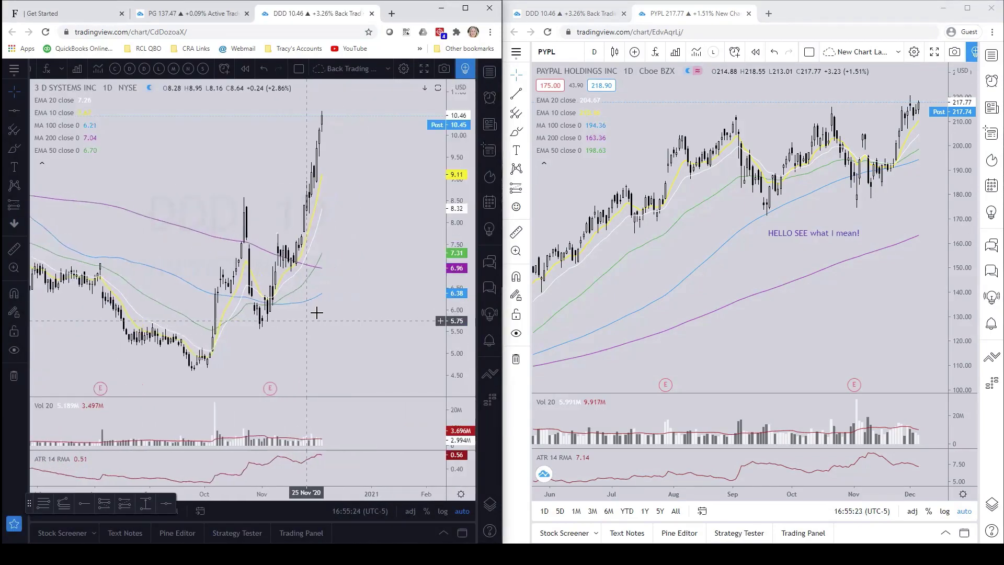
{"action": "mouse_move", "coordinate": [105, 152]}
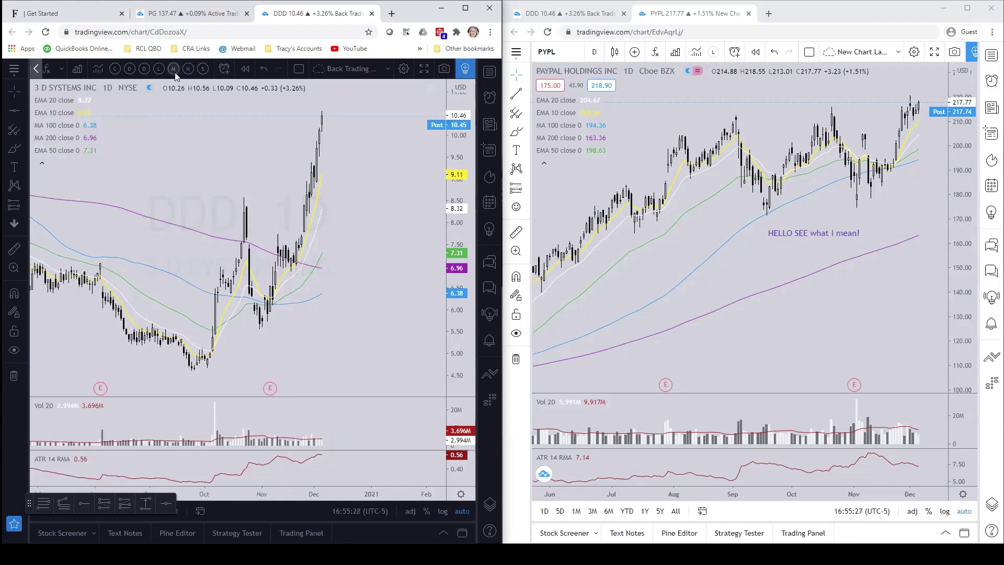
- Apply the Day Trade EMAs VP indicator template and switch DDD to 5-minute bars
{"action": "left_click", "coordinate": [143, 70]}
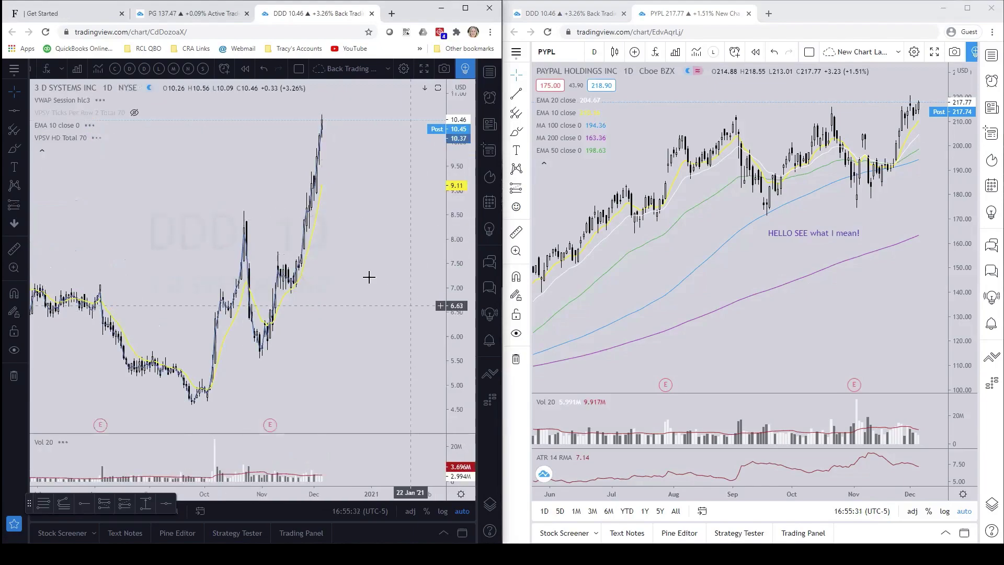
{"action": "scroll", "coordinate": [111, 71], "scroll_direction": "up", "scroll_amount": 5}
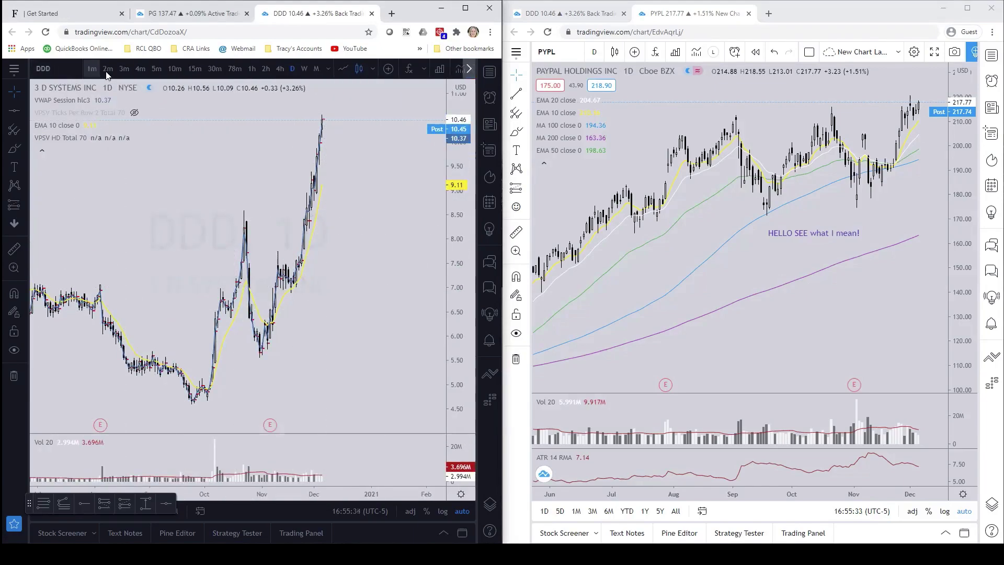
{"action": "left_click", "coordinate": [156, 69]}
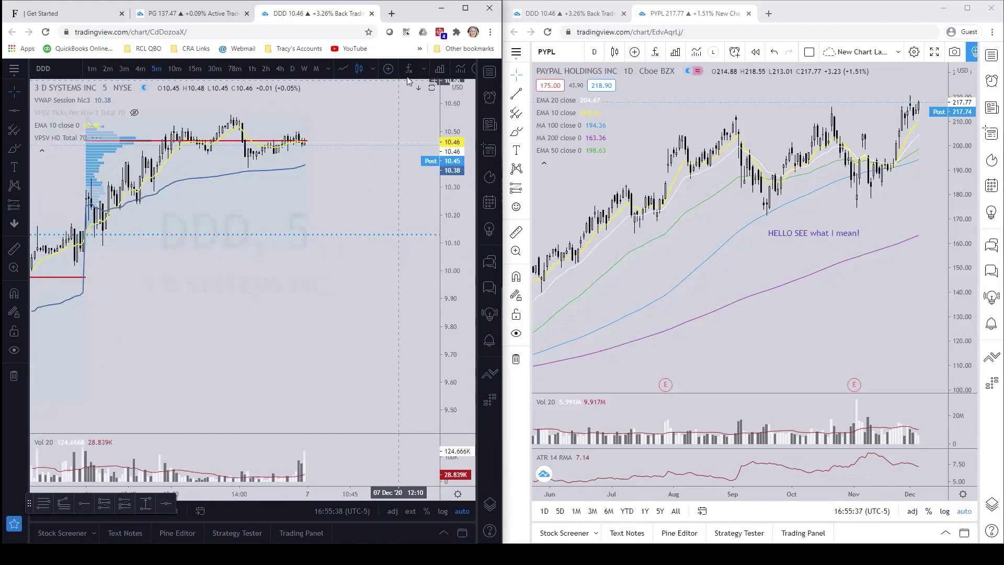
- Bring the remaining chart controls back into view, then select the right window's address bar
{"action": "left_click", "coordinate": [467, 69]}
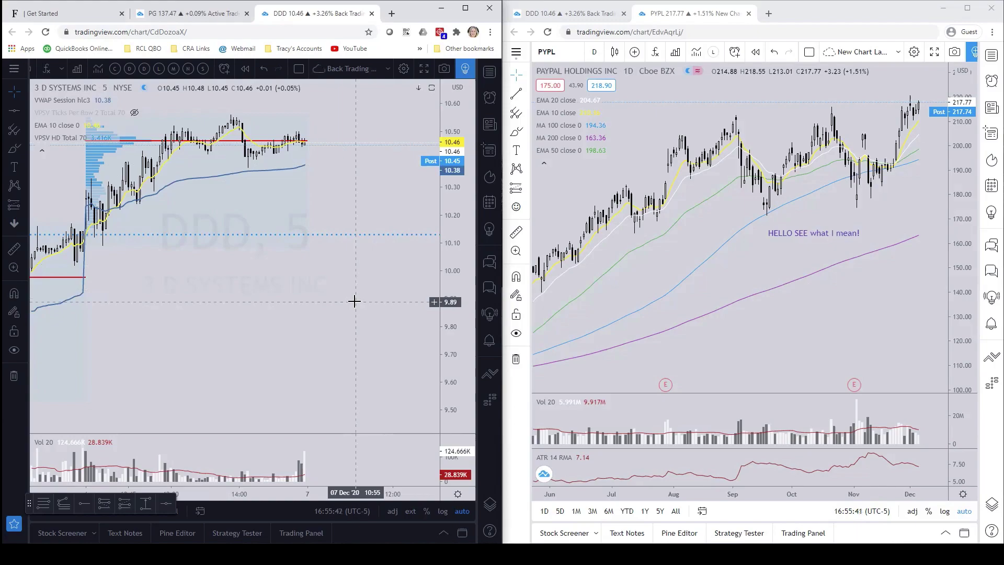
{"action": "scroll", "coordinate": [327, 312], "scroll_direction": "left", "scroll_amount": 3}
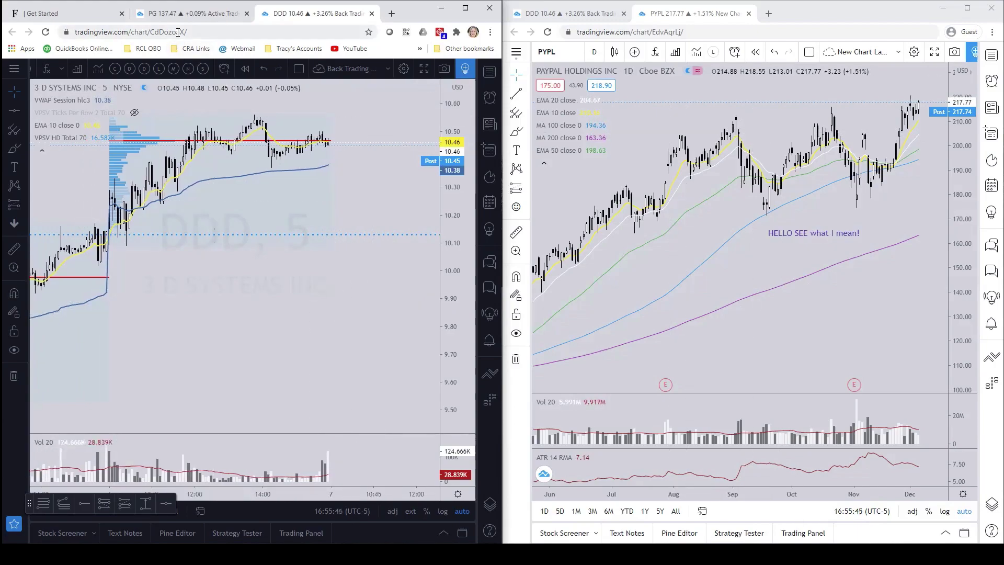
{"action": "left_click", "coordinate": [698, 34]}
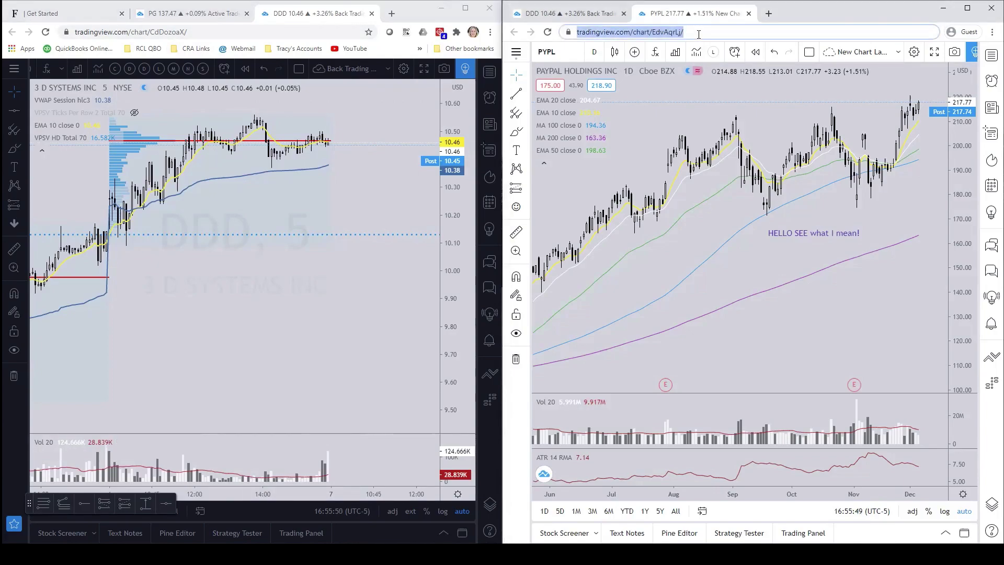
- Load the left window's DDD 5-minute layout URL in the right window, leaving the unsaved page
{"action": "key", "text": "Return"}
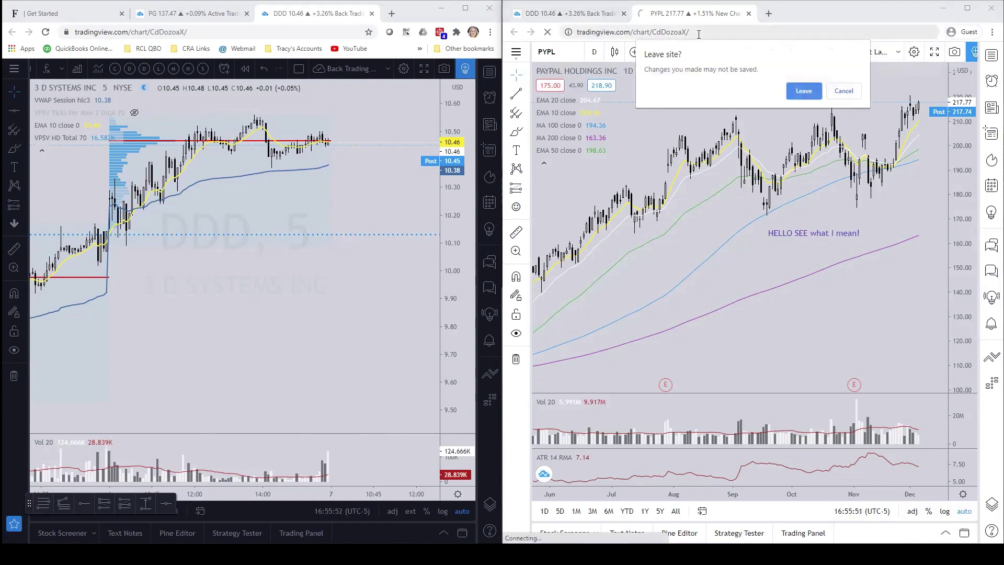
{"action": "left_click", "coordinate": [804, 92]}
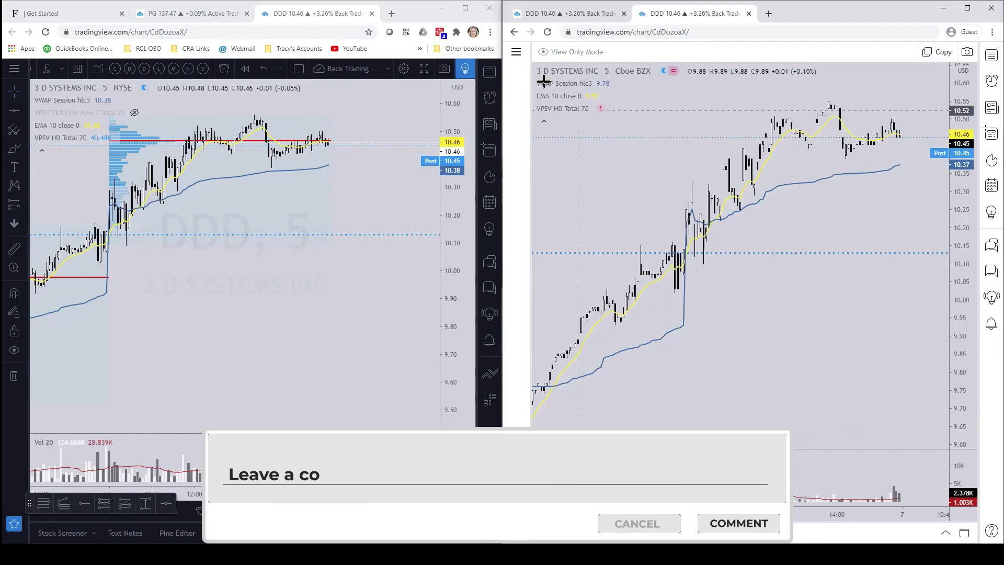
- Reopen New Chart Layout from Recently Used in the right window and dismiss the promo popup
{"action": "left_click", "coordinate": [516, 51]}
{"action": "mouse_move", "coordinate": [622, 63]}
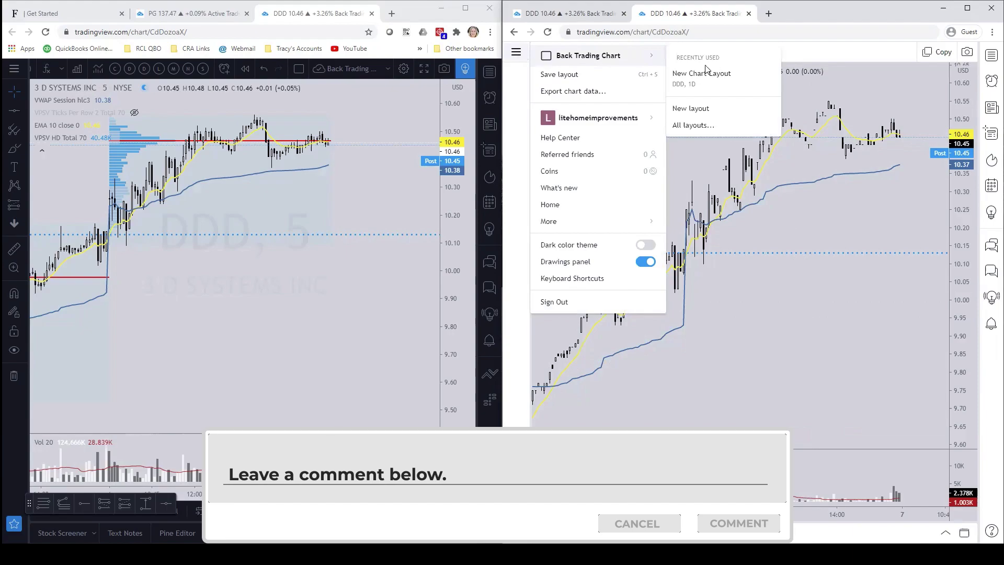
{"action": "left_click", "coordinate": [706, 72]}
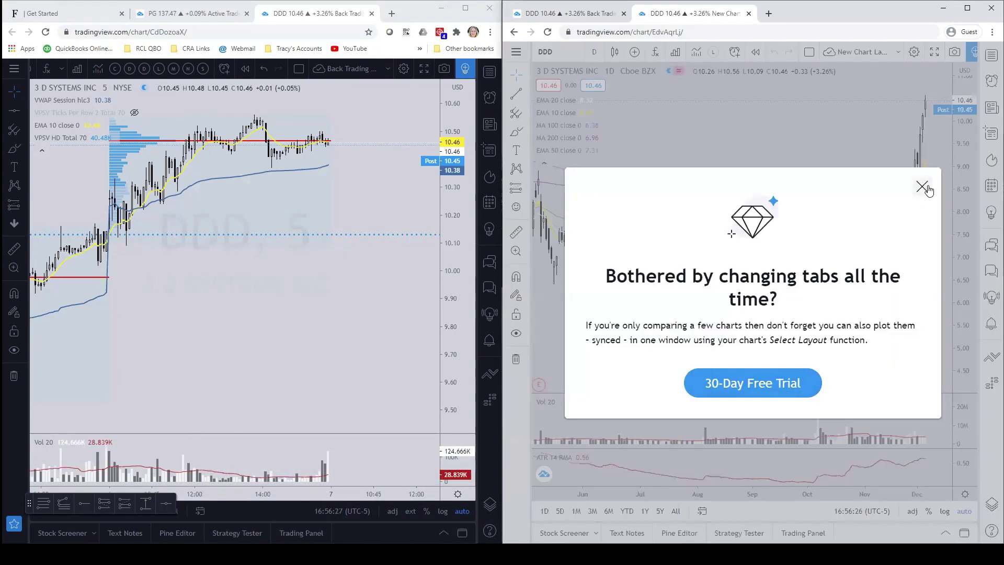
{"action": "left_click", "coordinate": [922, 187]}
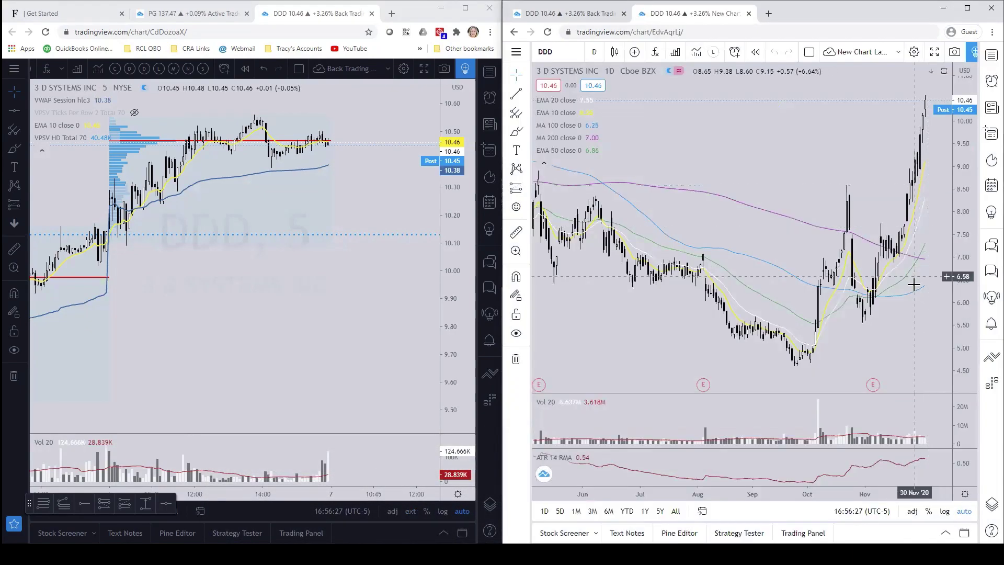
- Pan and zoom the DDD daily chart to show Sep–Dec history
{"action": "scroll", "coordinate": [914, 280], "scroll_direction": "up", "scroll_amount": 5}
{"action": "left_click_drag", "start_coordinate": [768, 325], "coordinate": [851, 318]}
{"action": "scroll", "coordinate": [914, 315], "scroll_direction": "down", "scroll_amount": 2}
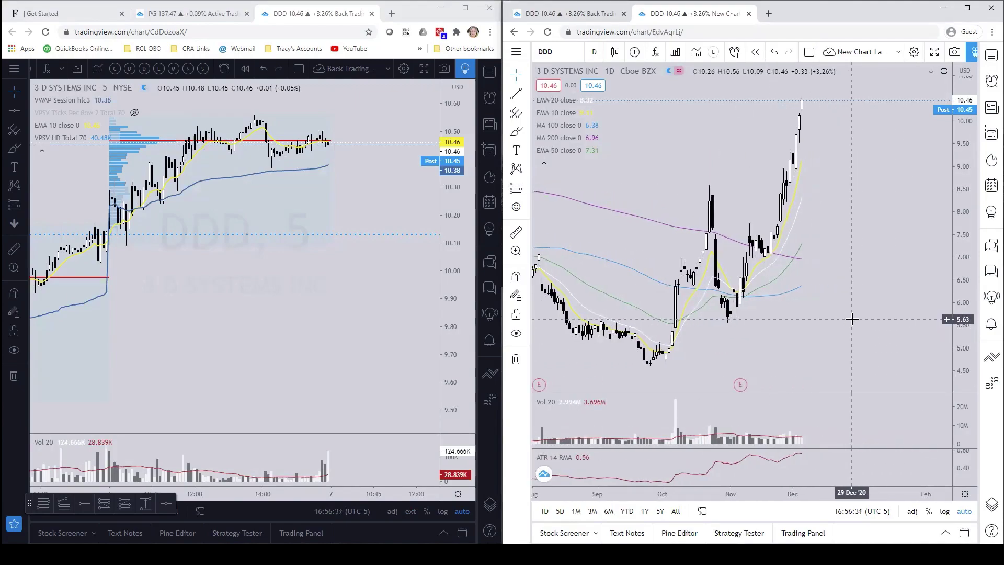